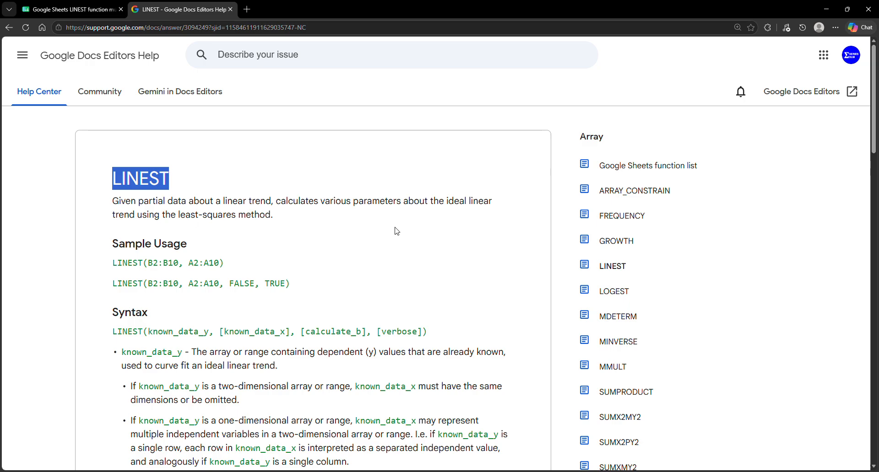
- Review the LINEST help article down to its Multiple Independent Variables example with the data_X1 and data_X2 columns
scroll(403, 230, "down", 10)
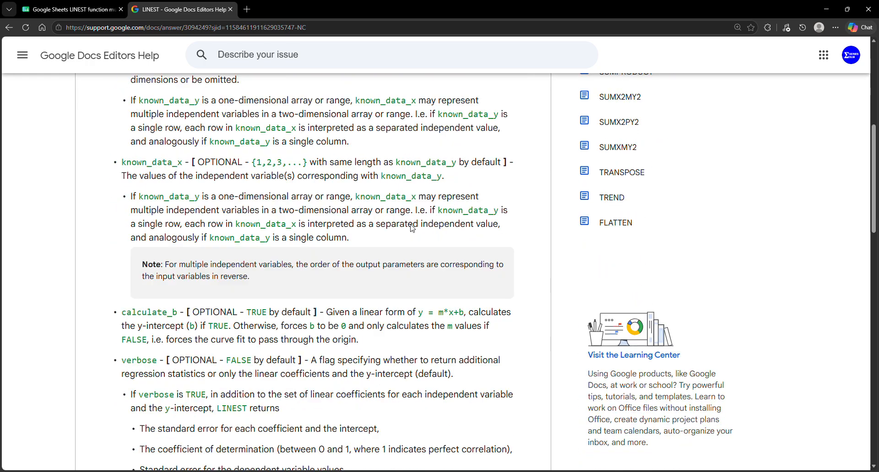
scroll(412, 228, "down", 7)
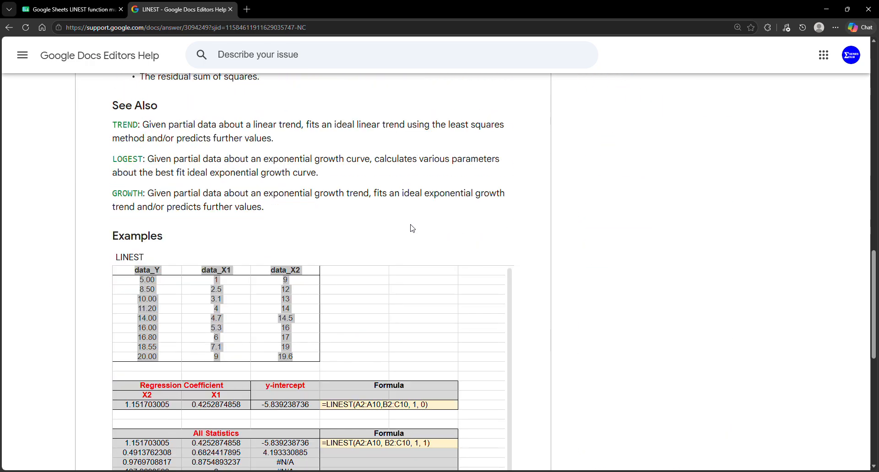
scroll(412, 228, "down", 1)
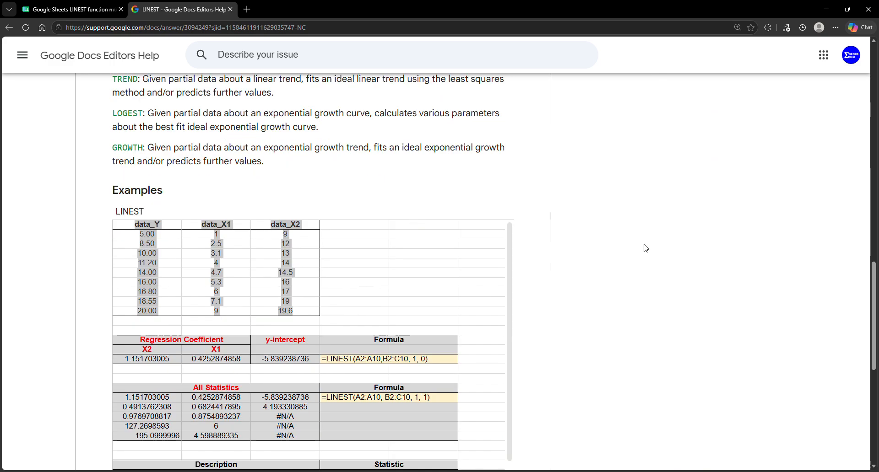
left_click_drag(872, 305, 875, 336)
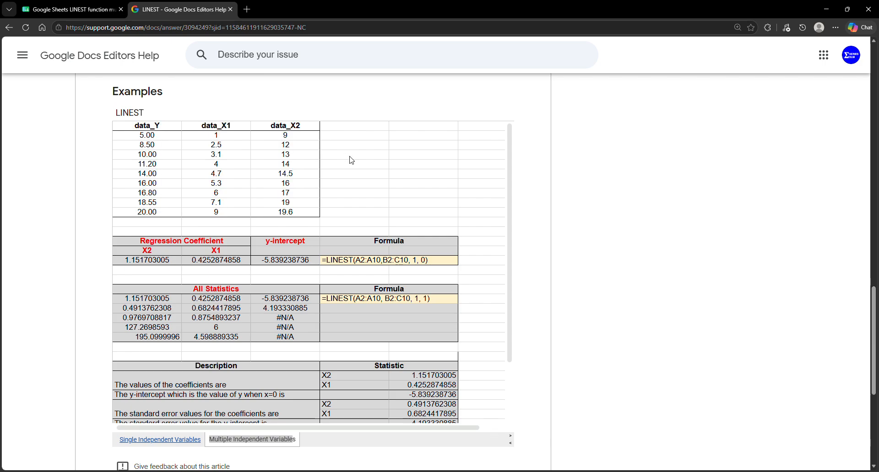
left_click_drag(202, 129, 305, 129)
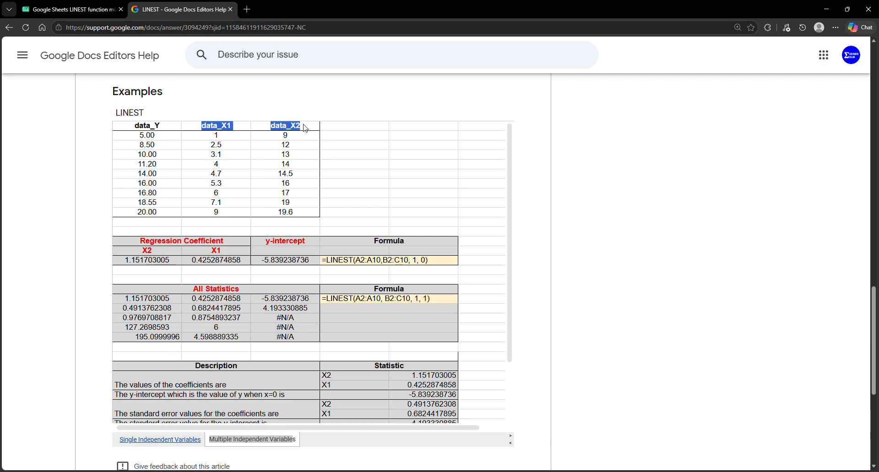
left_click(274, 440)
left_click_drag(209, 440, 298, 444)
left_click(384, 180)
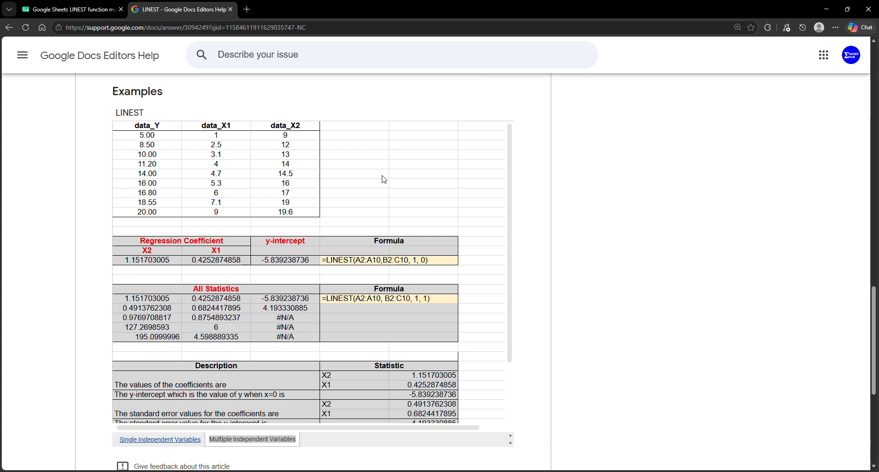
- Copy the example's data_Y, data_X1 and data_X2 table from the help article and paste it at cell A1 of Sheet171
left_click_drag(132, 125, 302, 218)
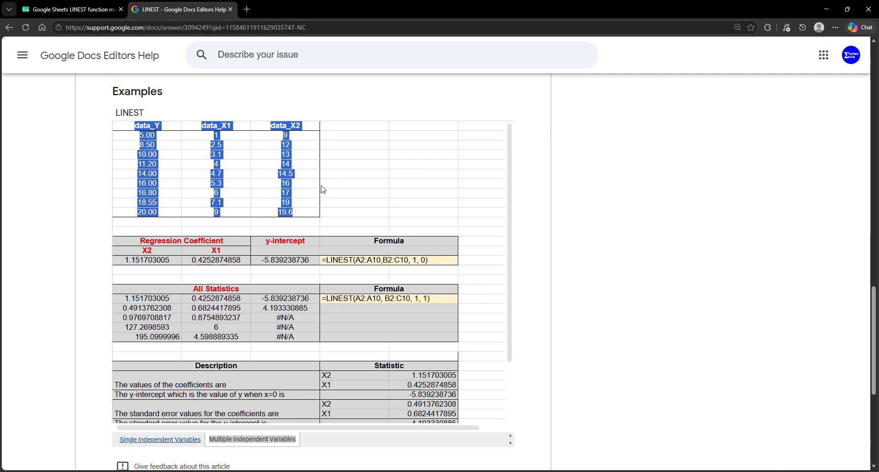
left_click(89, 8)
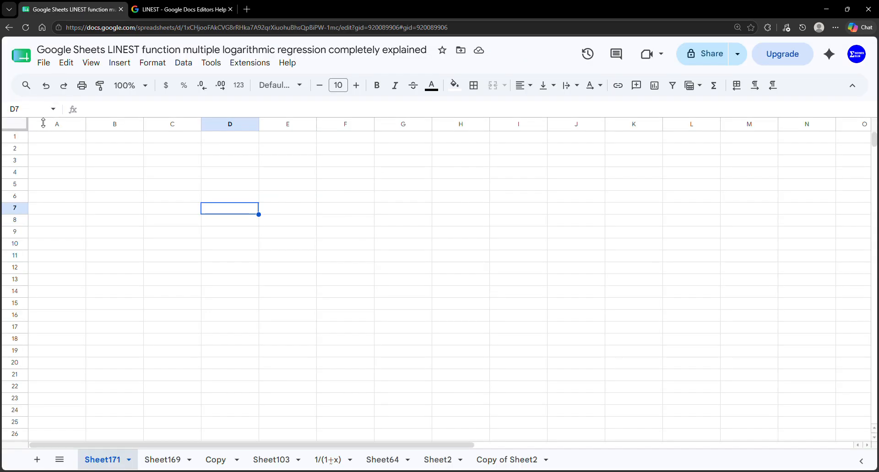
right_click(71, 139)
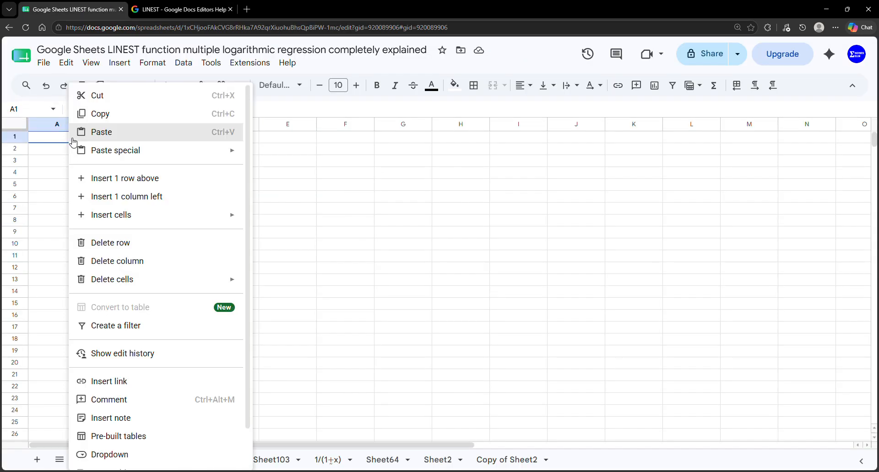
left_click(96, 132)
- Realign the misplaced numbers with their headers by copying B2:G10 and pasting it at A2
left_click_drag(93, 149, 404, 255)
right_click(407, 223)
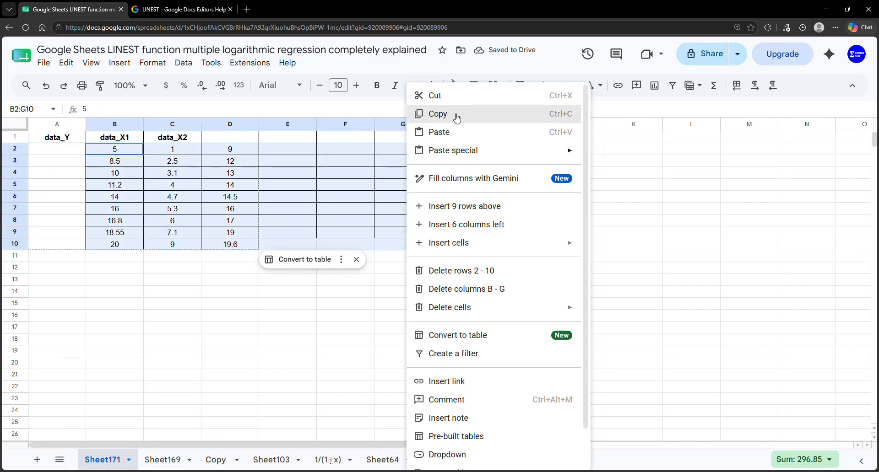
left_click(459, 102)
right_click(81, 149)
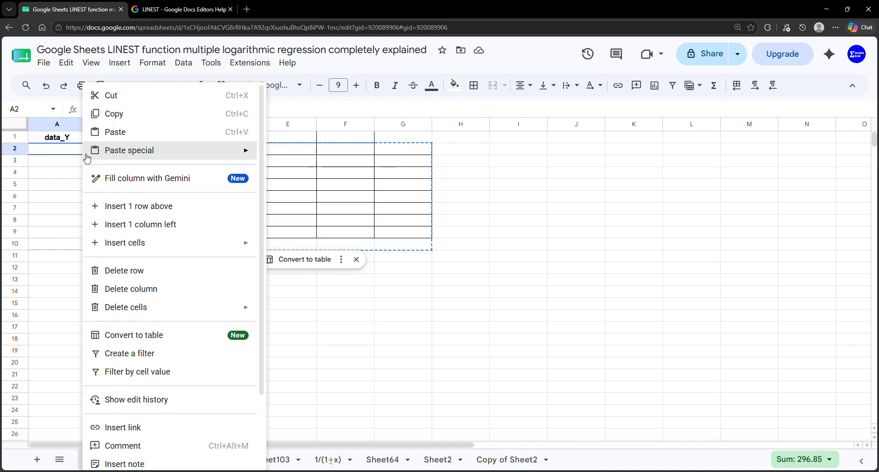
left_click(108, 133)
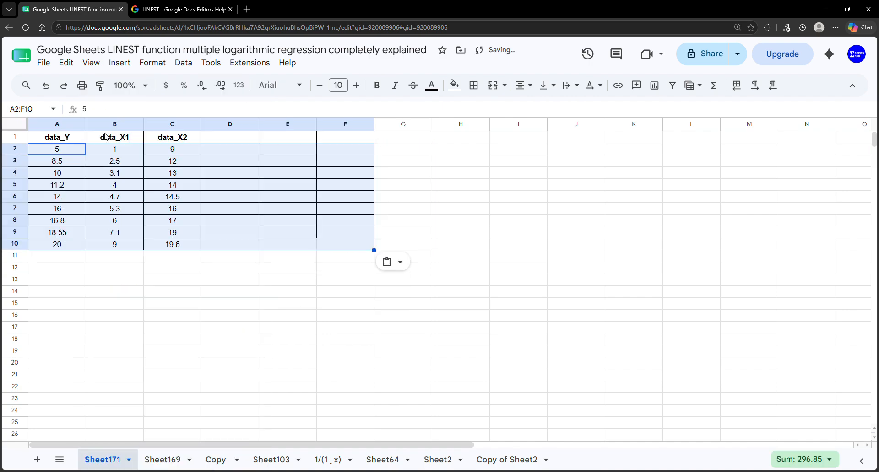
- Copy the data in A1:C10 and paste it with a paste-special option at cell A1 of Sheet169
left_click_drag(57, 137, 180, 247)
right_click(184, 218)
left_click(230, 114)
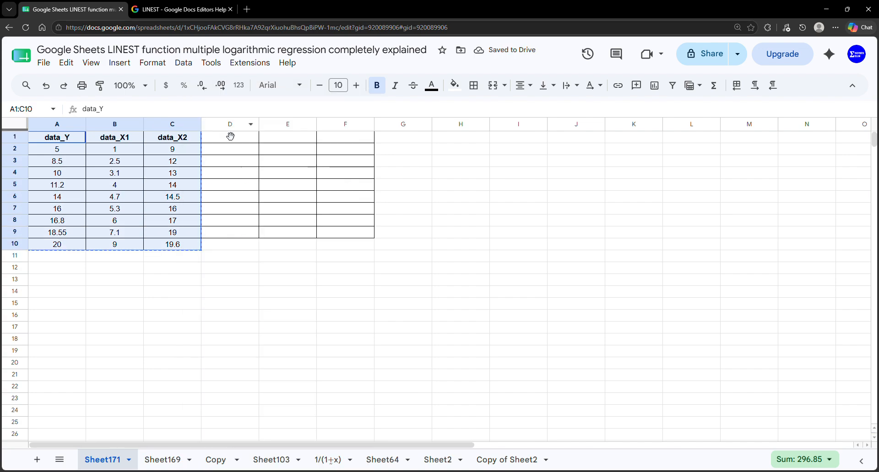
left_click(172, 457)
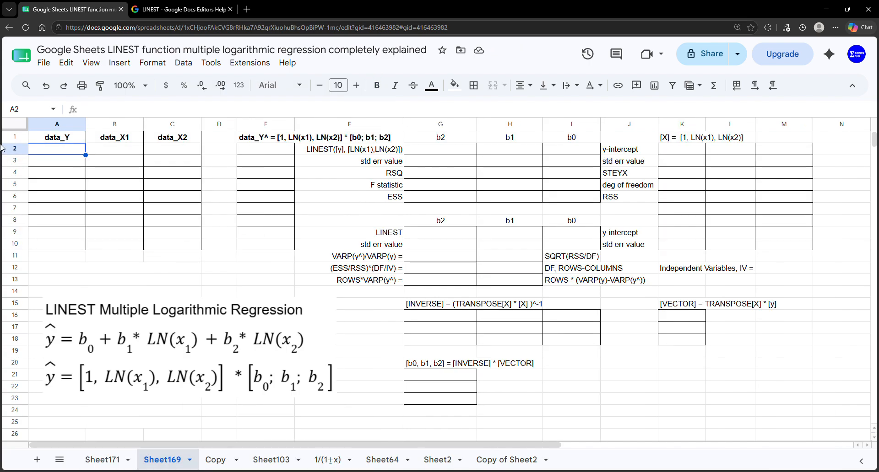
right_click(51, 135)
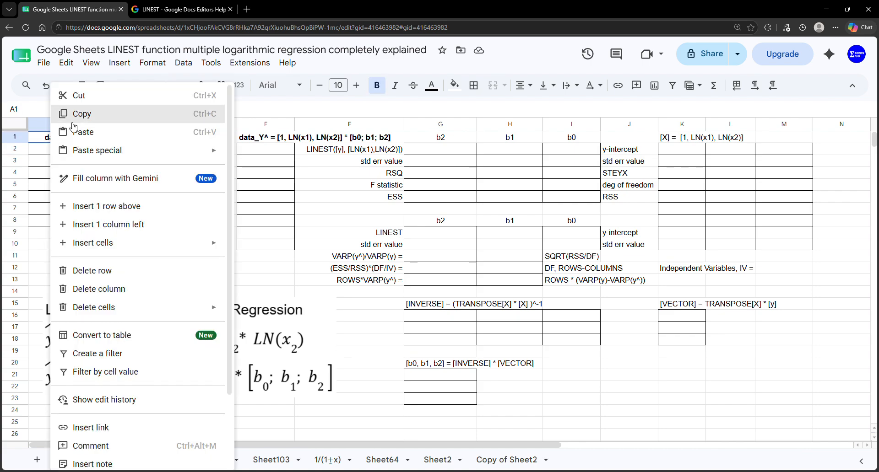
mouse_move(183, 150)
left_click(233, 154)
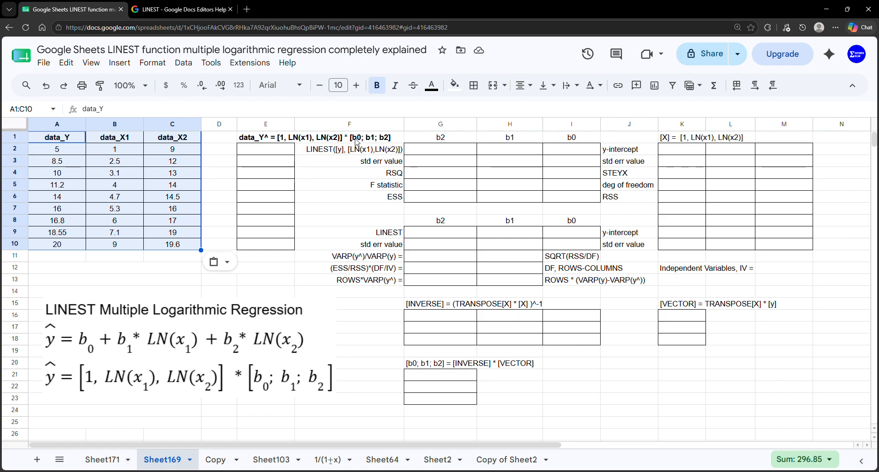
- Build the [X] matrix by filling K2:K10 with 1 and entering =ARRAYFORMULA(LN(B2:C10)) in L2
left_click(682, 151)
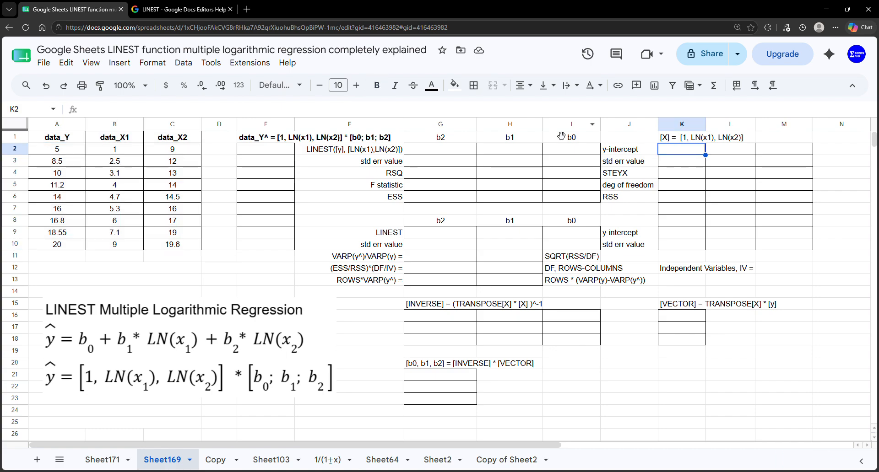
type("1")
left_click(737, 151)
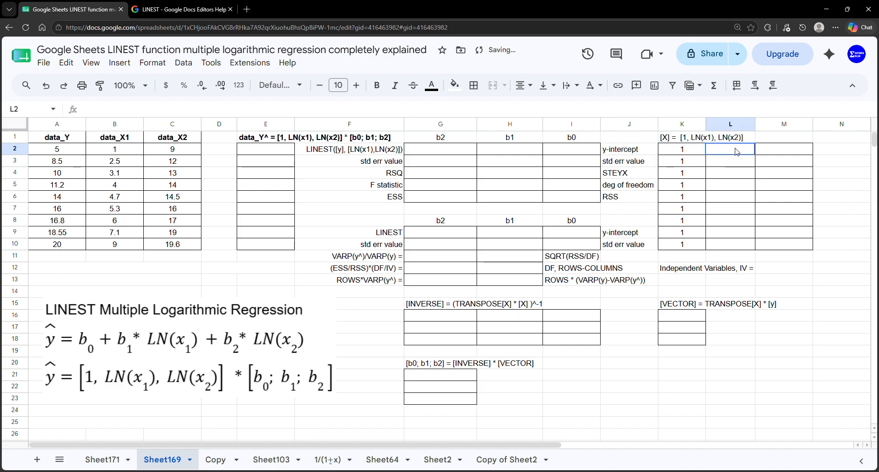
type("=ARR")
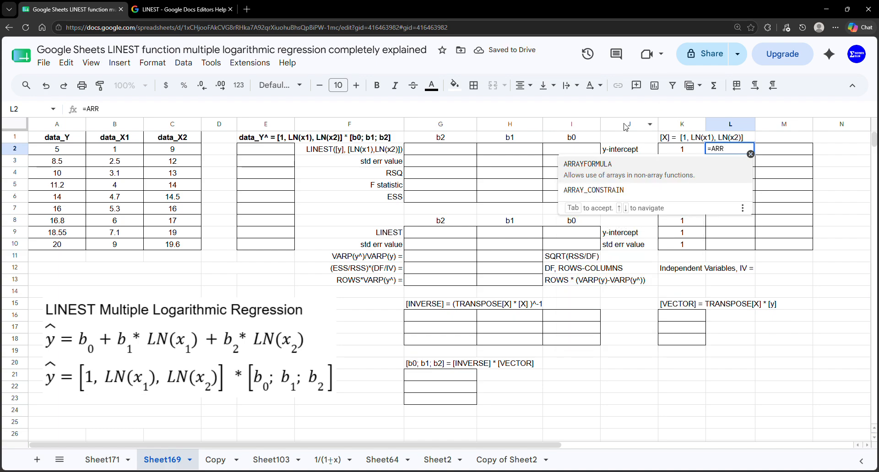
left_click(616, 170)
left_click_drag(136, 153, 178, 246)
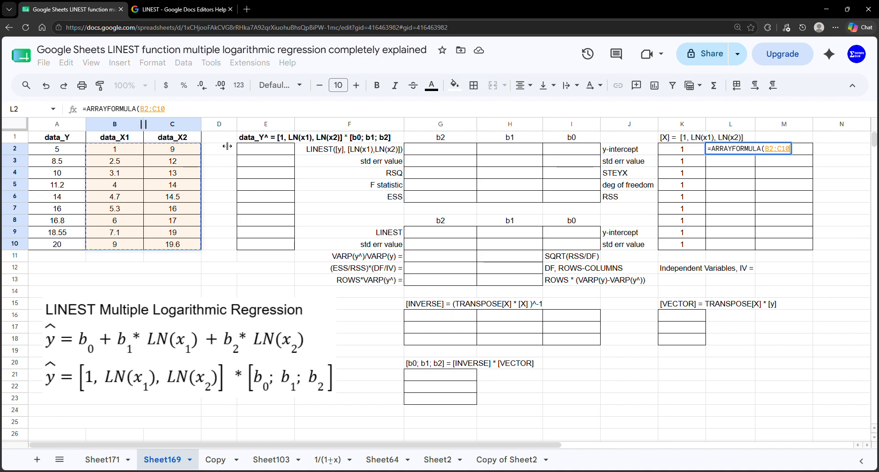
left_click(714, 150)
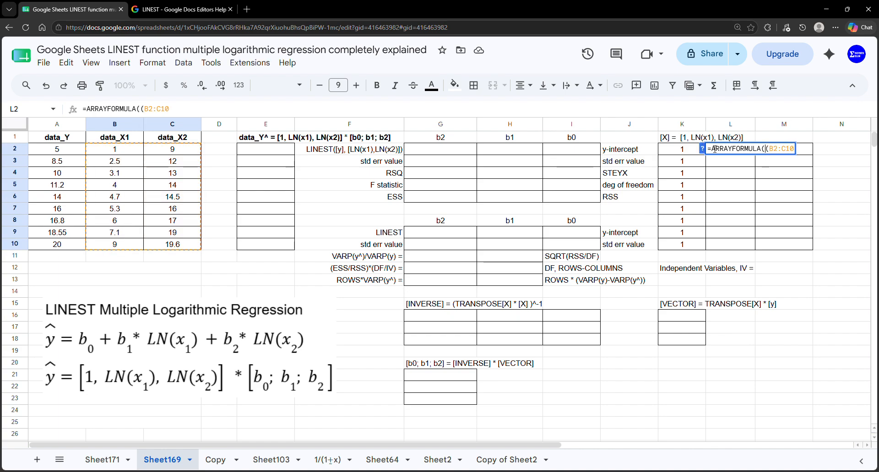
type("L")
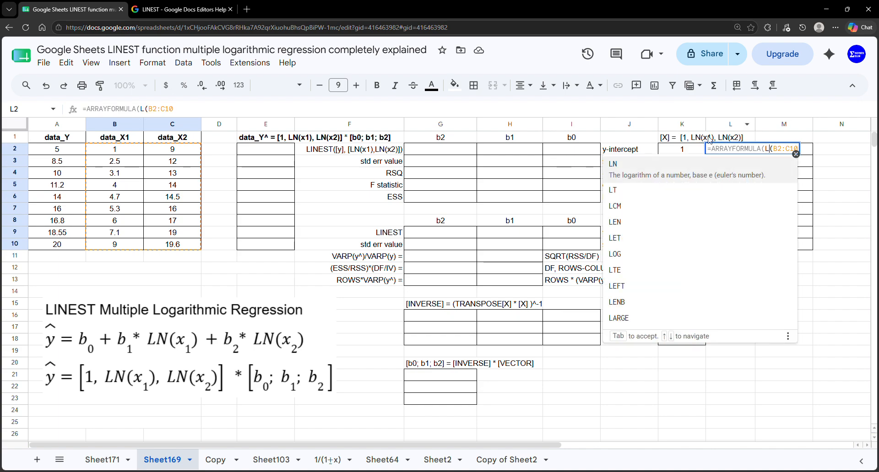
key("Tab")
key("Return")
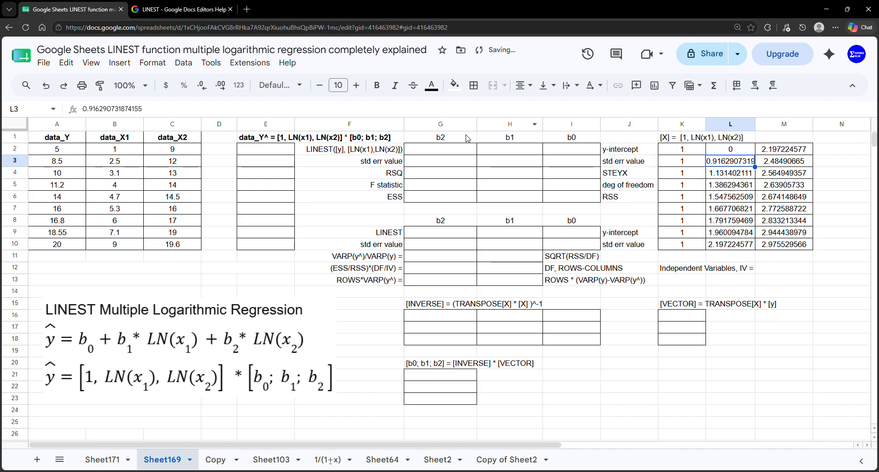
- Compute the regression coefficients b2, b1 and b0 by entering =LINEST(A2:A10,L2:M10) in G2
left_click(440, 149)
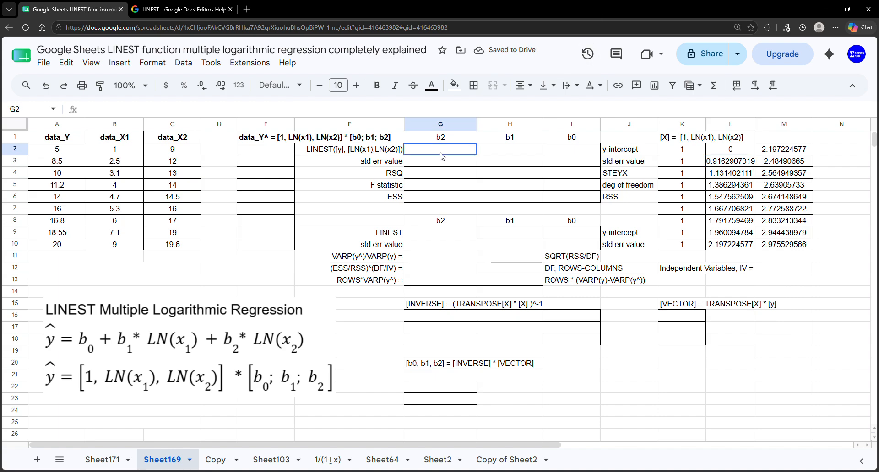
type("=")
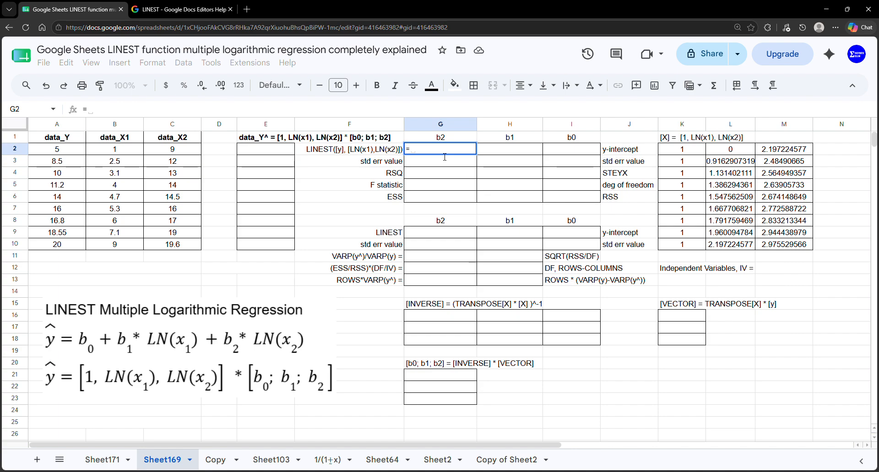
type("LI")
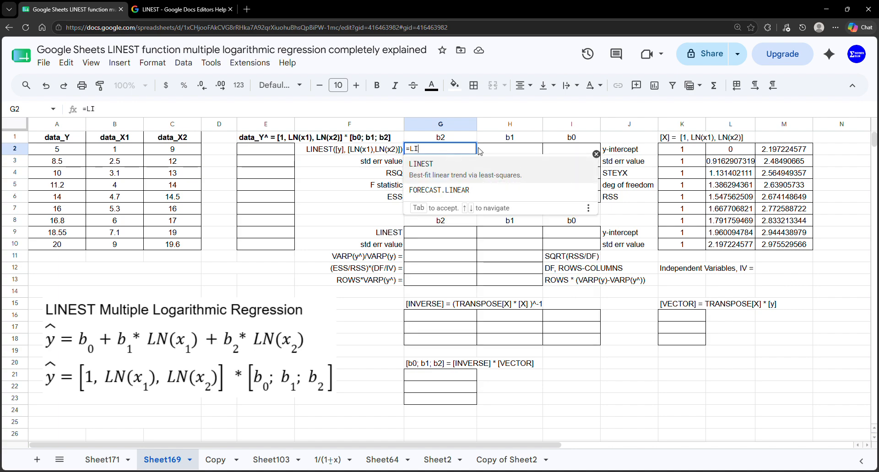
key("Tab")
left_click_drag(57, 149, 71, 251)
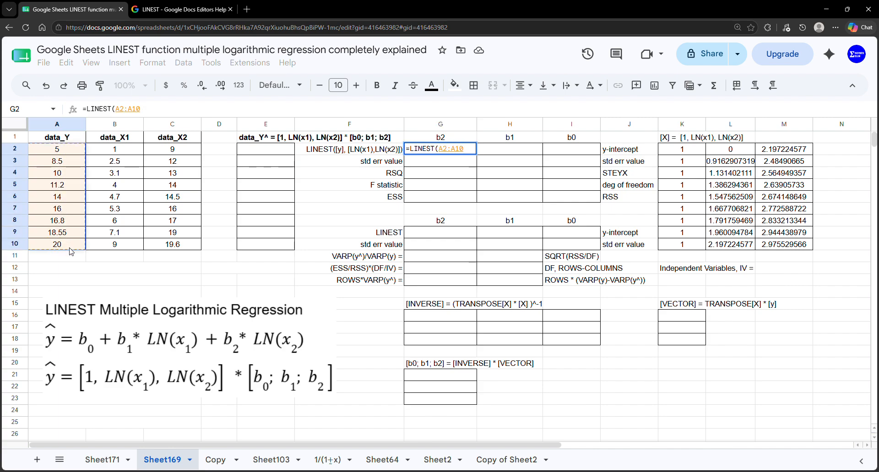
type(",")
left_click_drag(737, 154, 788, 248)
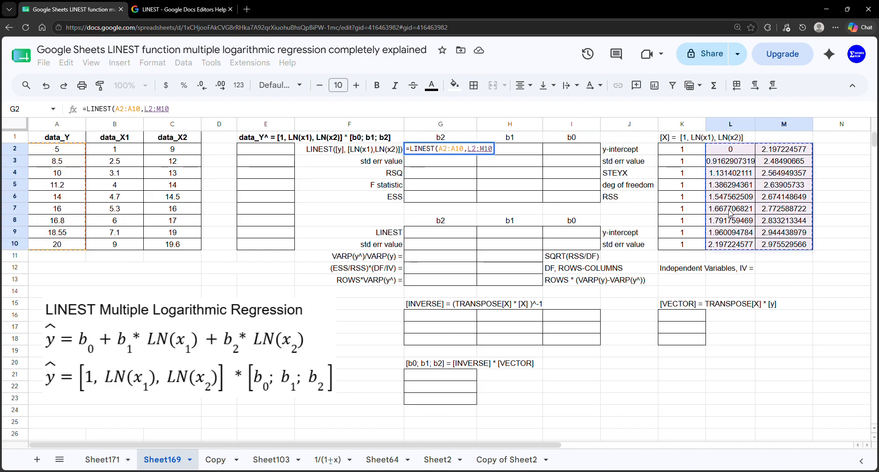
key("Return")
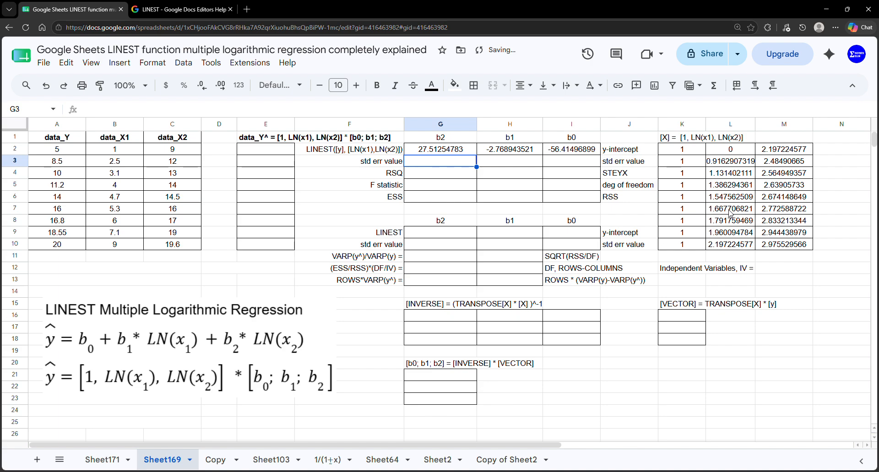
left_click_drag(439, 150, 563, 155)
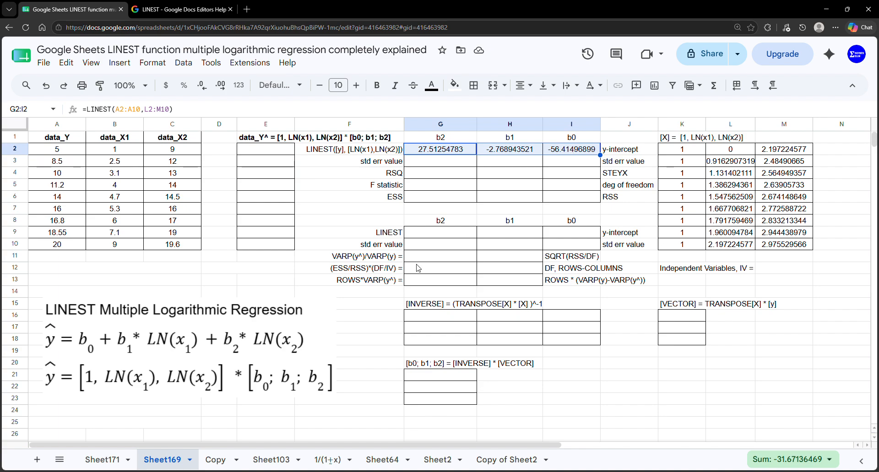
- Compute the [INVERSE] matrix by entering =MINVERSE(MMULT(TRANSPOSE(K2:M10),K2:M10)) in G16
left_click(440, 323)
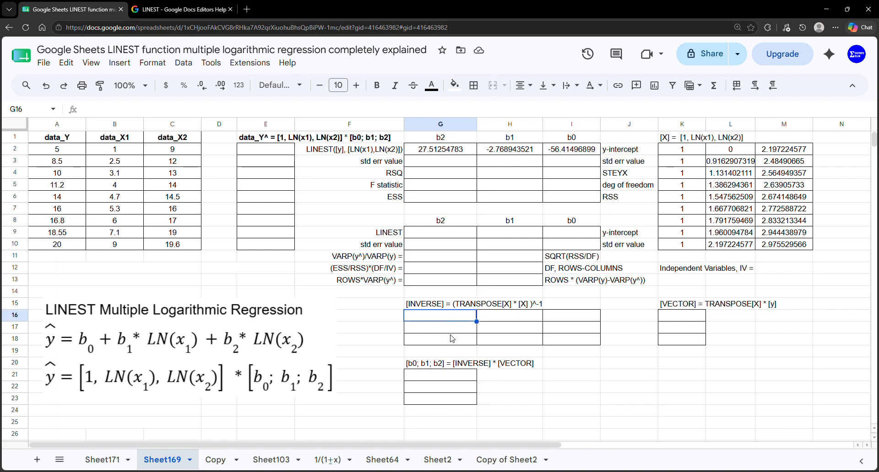
type("=")
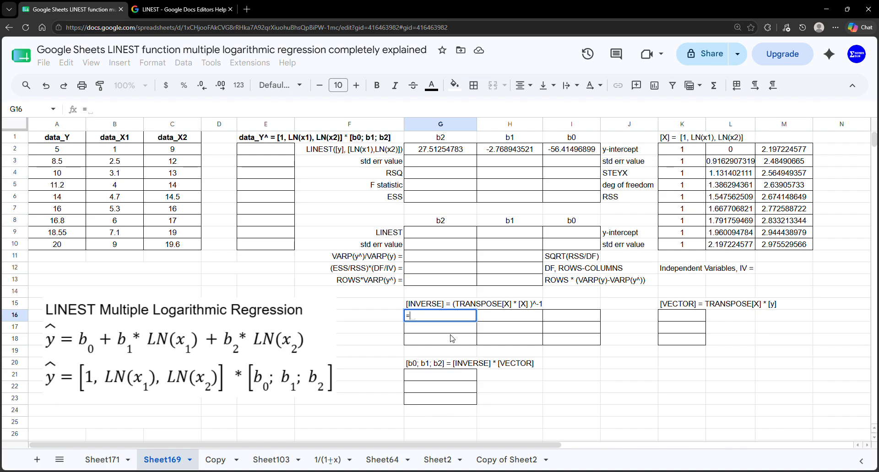
type("MIN")
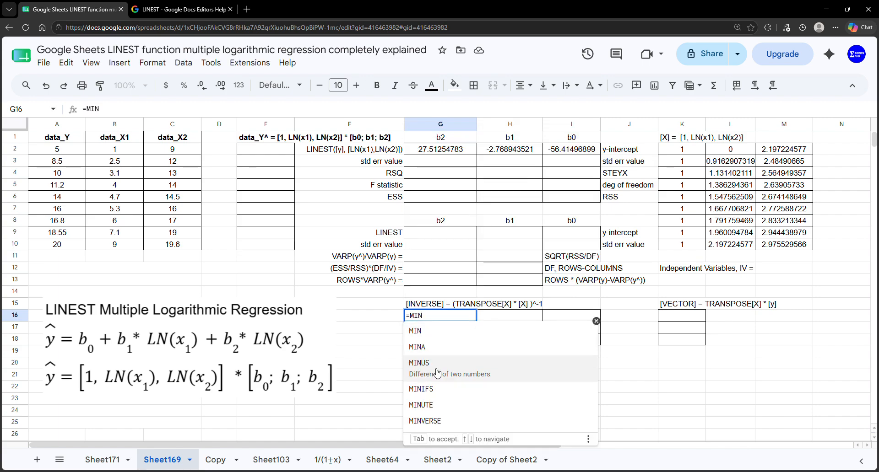
left_click(442, 415)
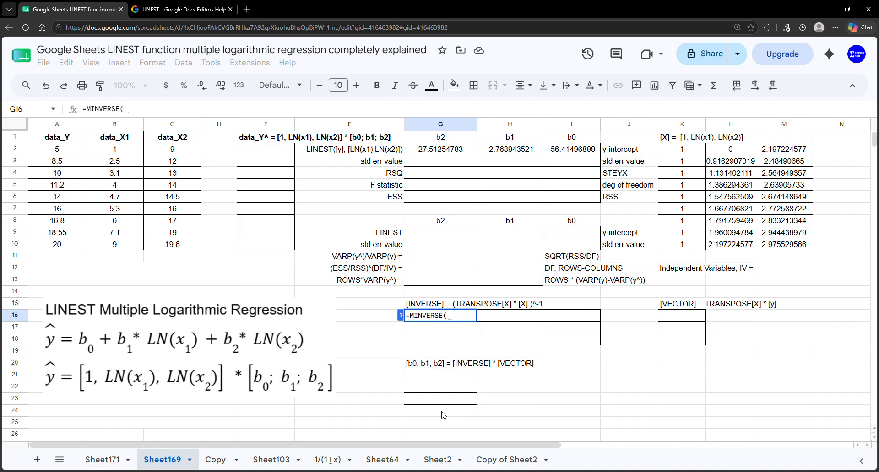
type("MM")
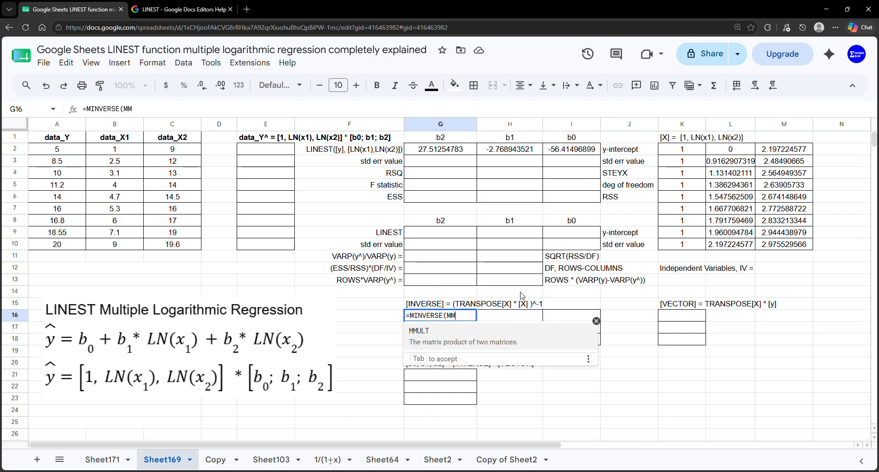
left_click(485, 342)
type("TRA")
left_click(493, 341)
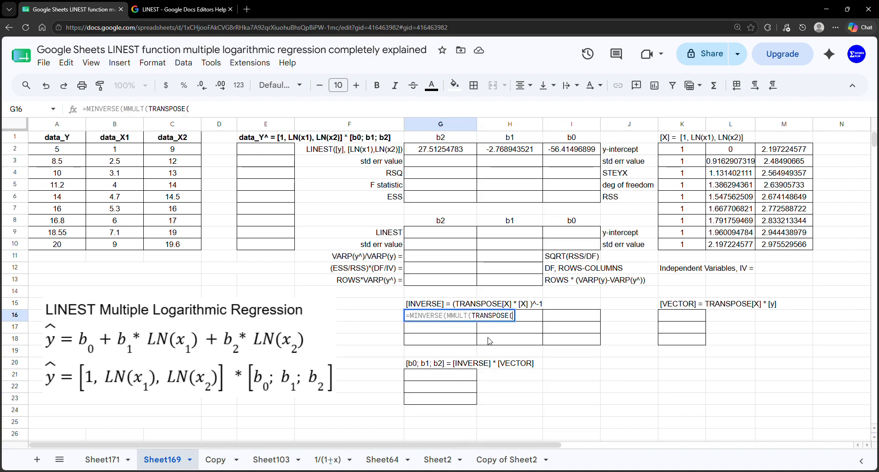
left_click_drag(681, 150, 781, 244)
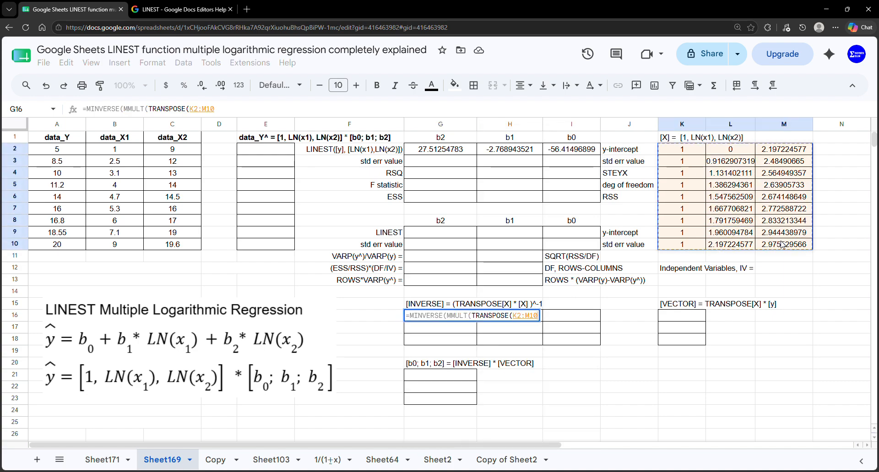
type("),")
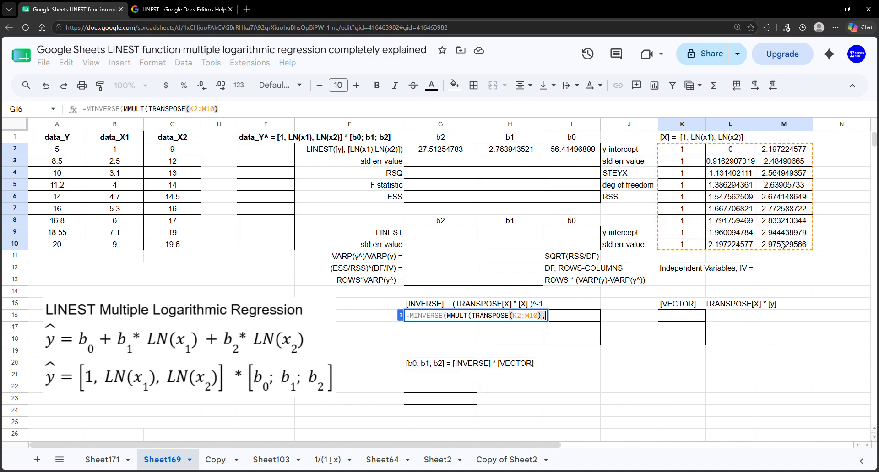
left_click_drag(681, 150, 777, 252)
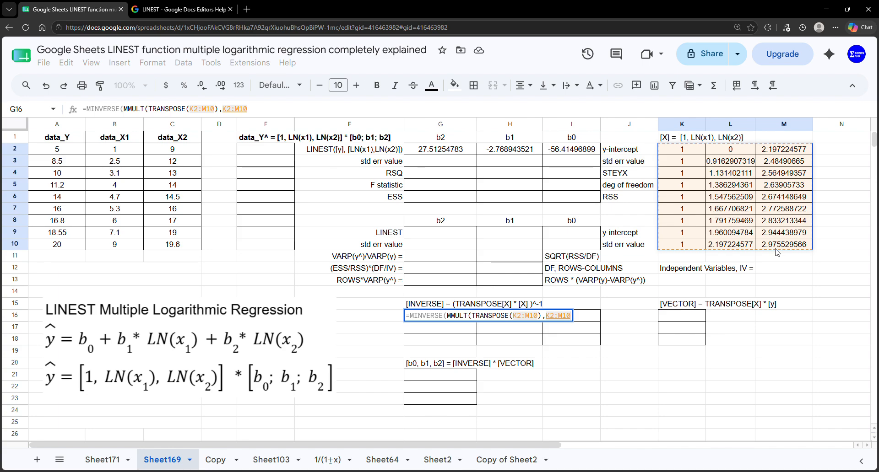
key("Return")
- Compute the [VECTOR] column by entering =MMULT(TRANSPOSE(K2:M10),A2:A10) in K16
left_click(689, 319)
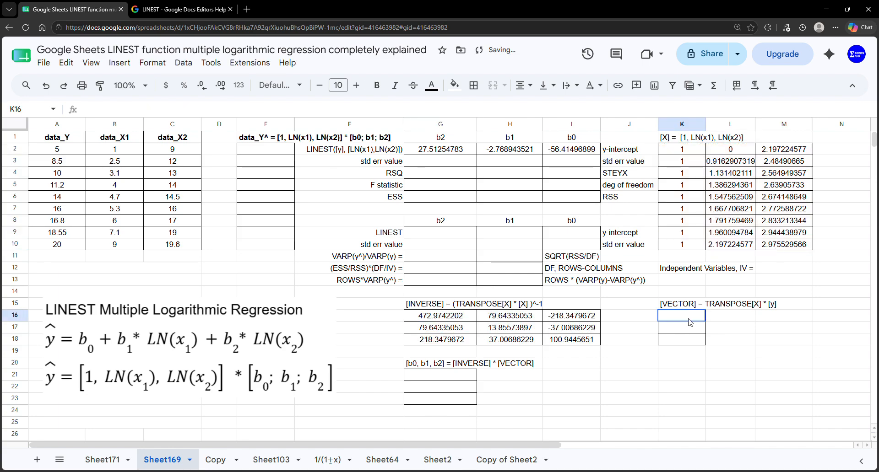
type("=")
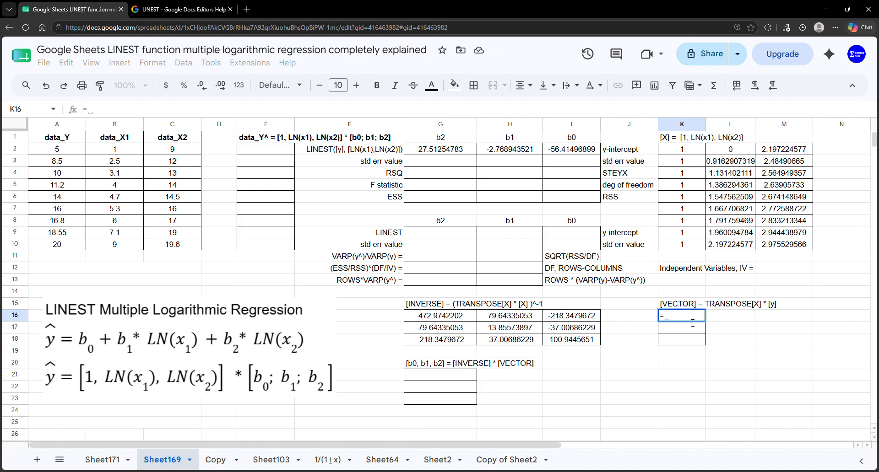
type("MM")
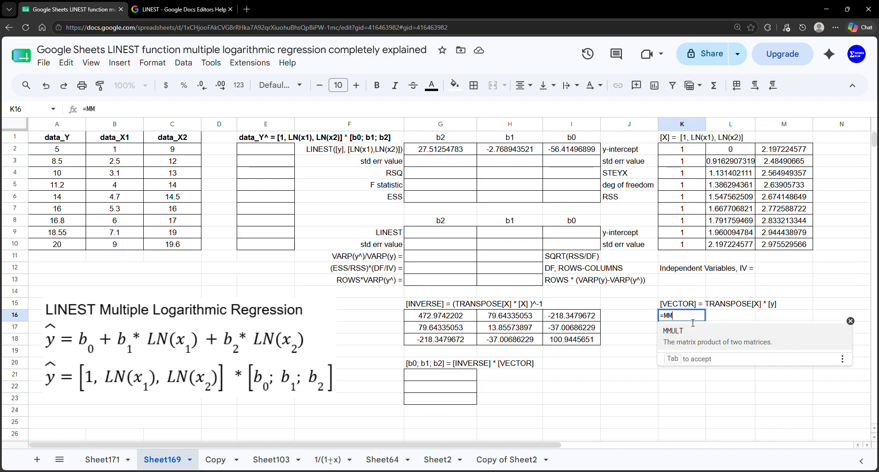
key("Tab")
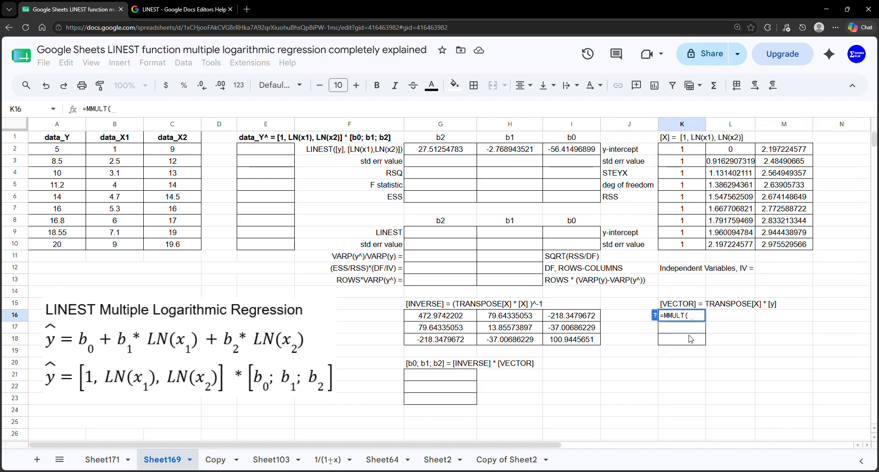
type("TRANSPOSE(")
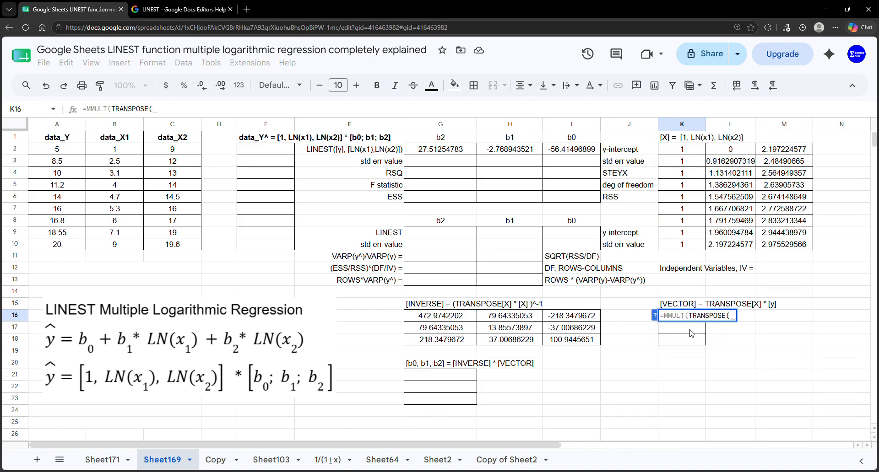
left_click_drag(682, 150, 771, 246)
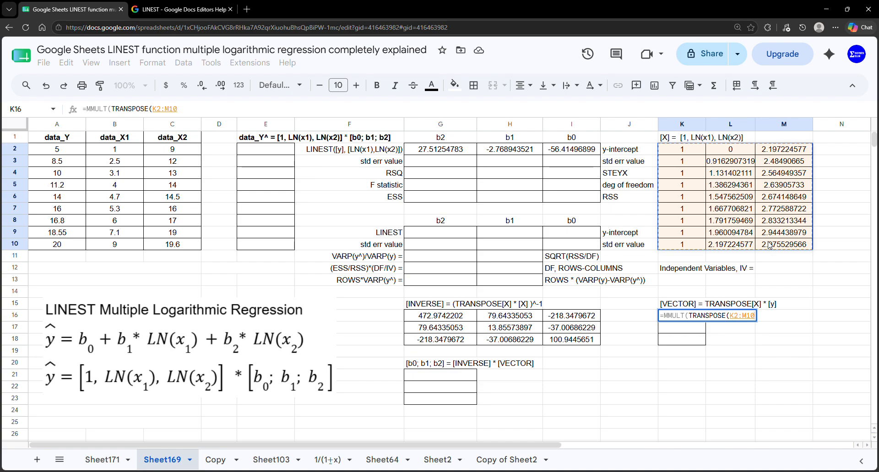
type("()")
key("BackSpace")
key("BackSpace")
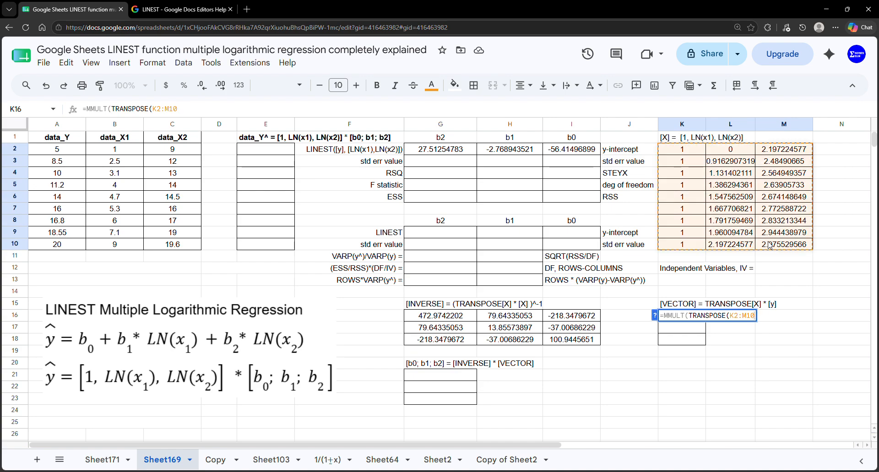
type("),")
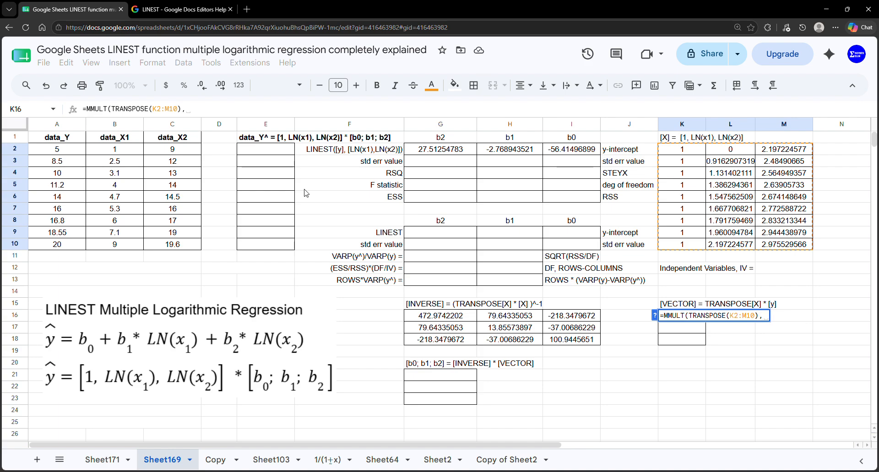
left_click_drag(54, 154, 67, 251)
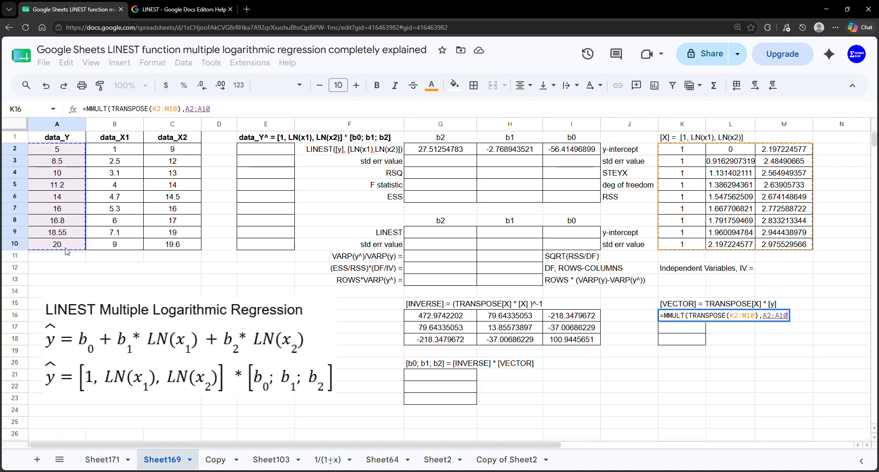
key("Return")
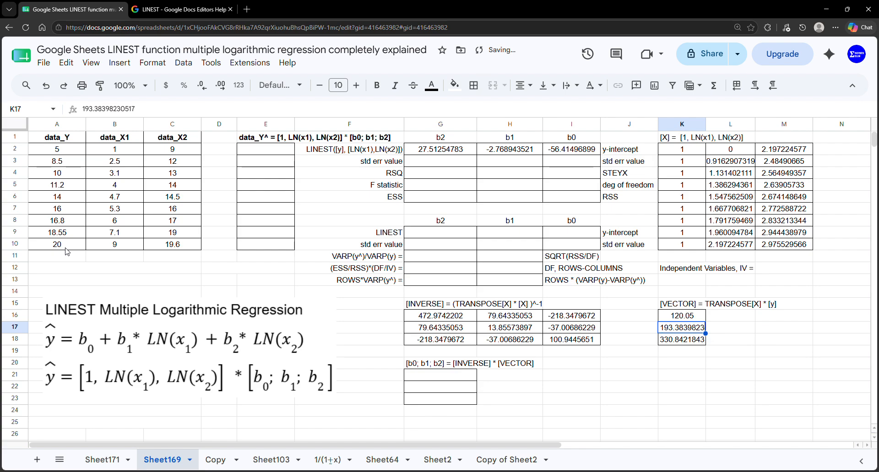
- Compute [b0; b1; b2] by entering =MMULT(G16:I18,K16:K18) in G21, and compare the coefficients in G9:I9 with the LINEST output in G2:I2
left_click(458, 376)
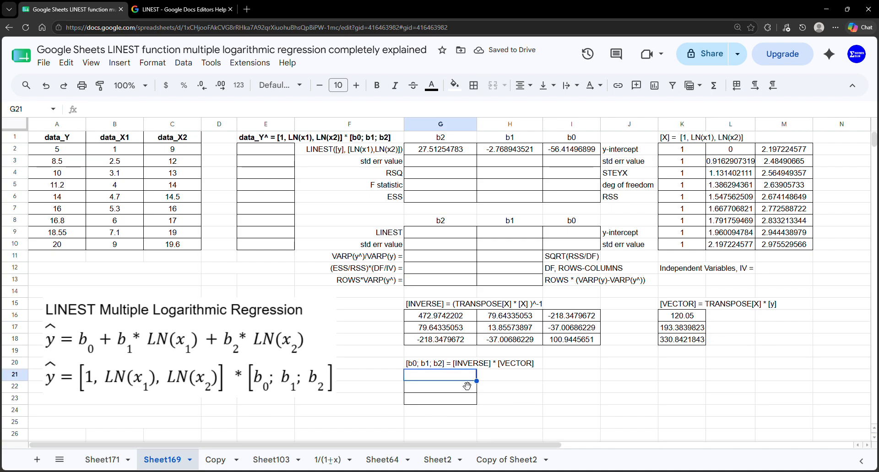
type("=MMM")
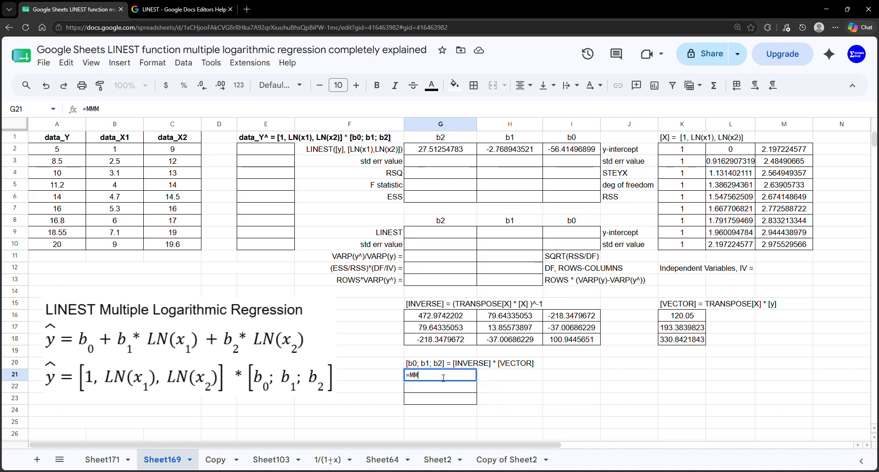
key("BackSpace")
key("Tab")
left_click_drag(439, 314, 552, 344)
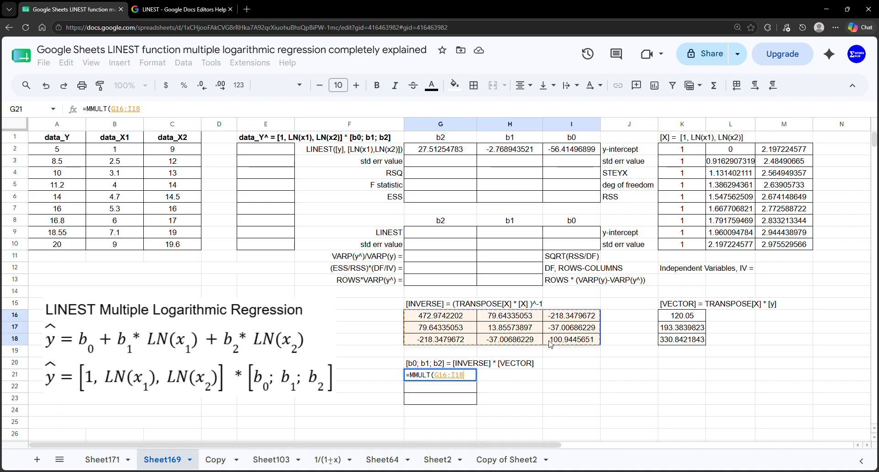
type(",")
left_click_drag(682, 316, 695, 349)
key("Return")
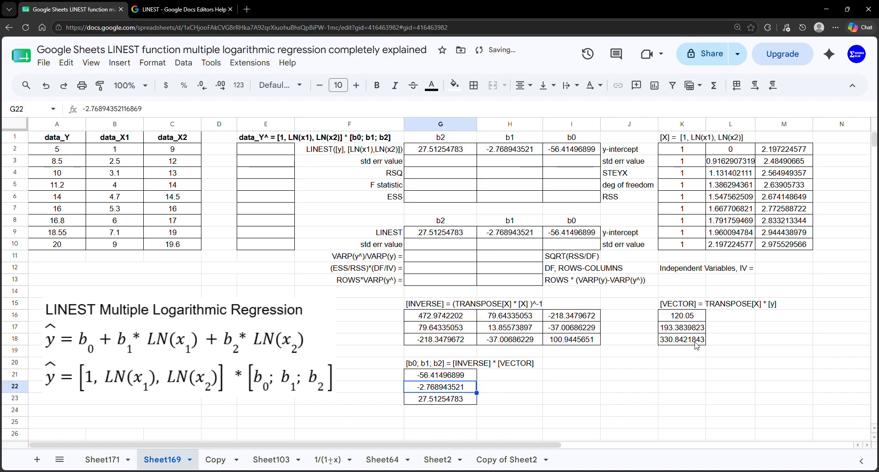
left_click_drag(440, 376, 464, 399)
left_click_drag(573, 232, 436, 233)
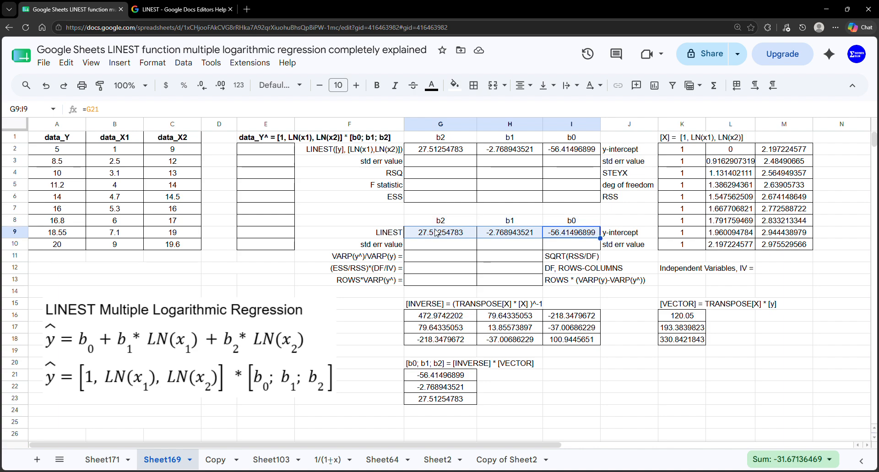
left_click_drag(572, 149, 458, 151)
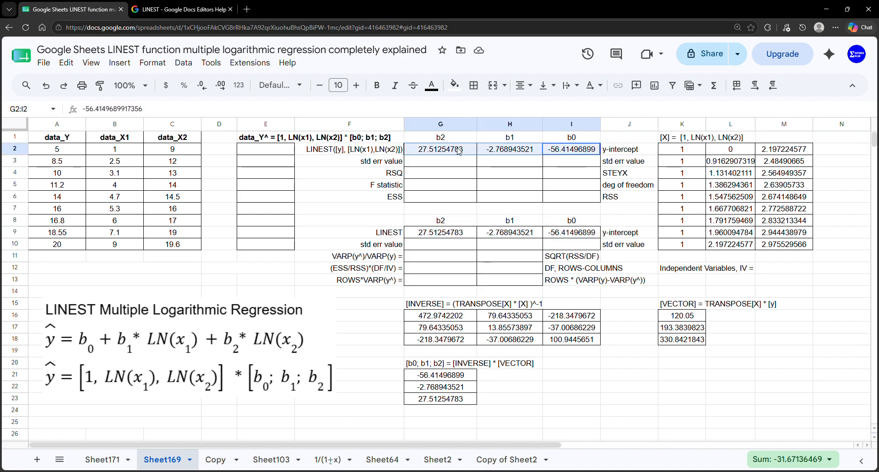
- Compute the predicted data_Y^ values by entering =MMULT(K2:M10,G21:G23) in E2
left_click(274, 154)
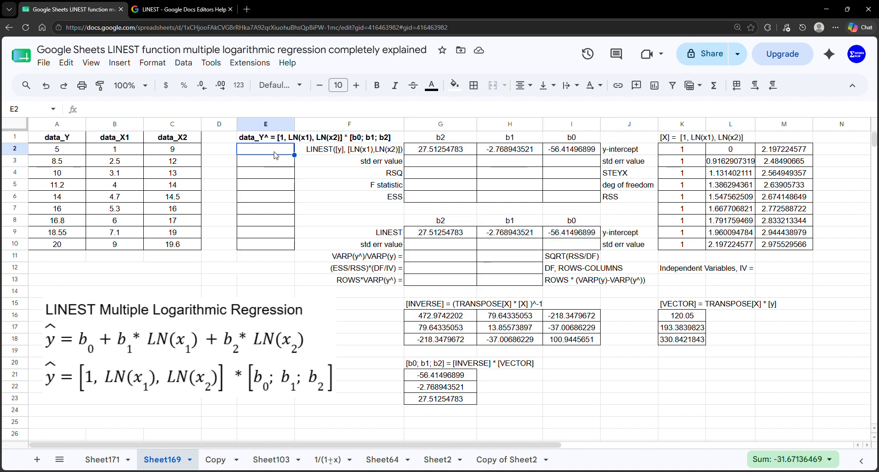
type("=")
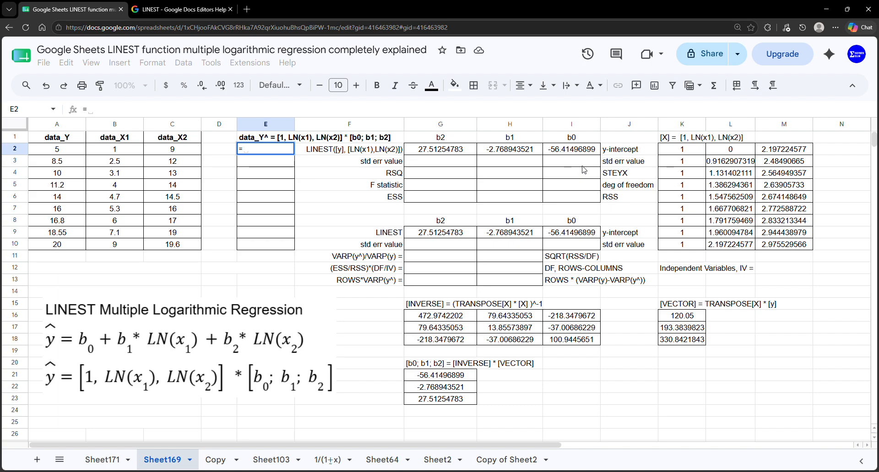
type("MM")
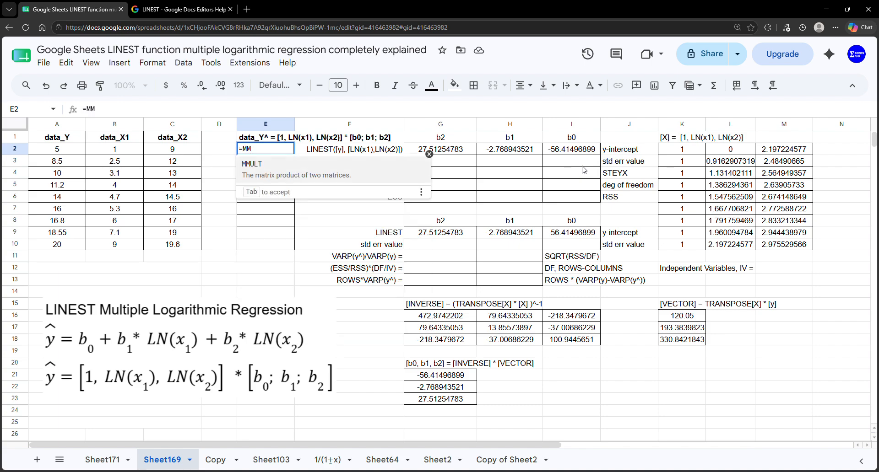
left_click(373, 176)
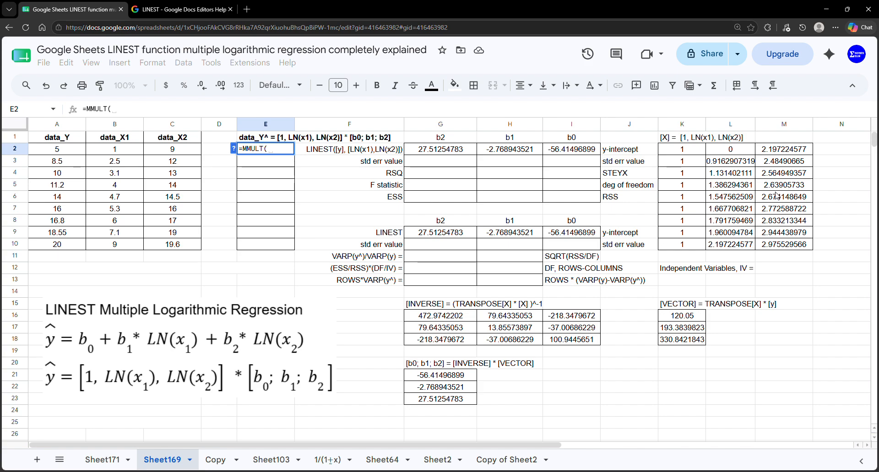
left_click_drag(681, 149, 772, 244)
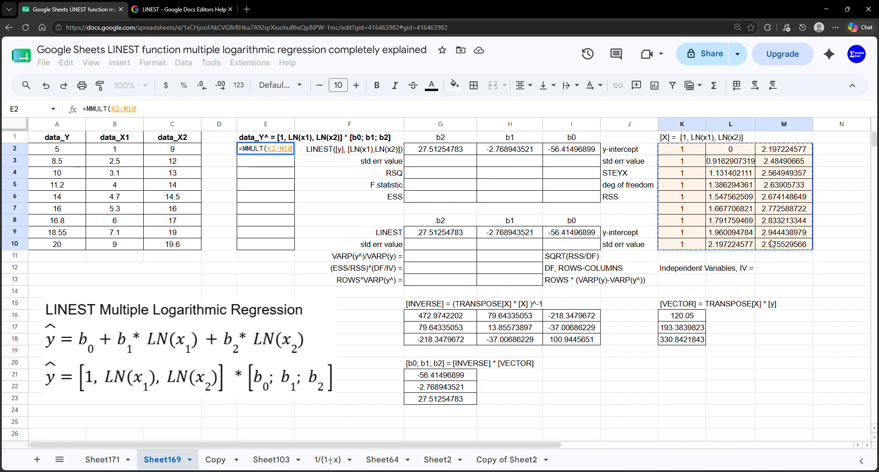
type(",")
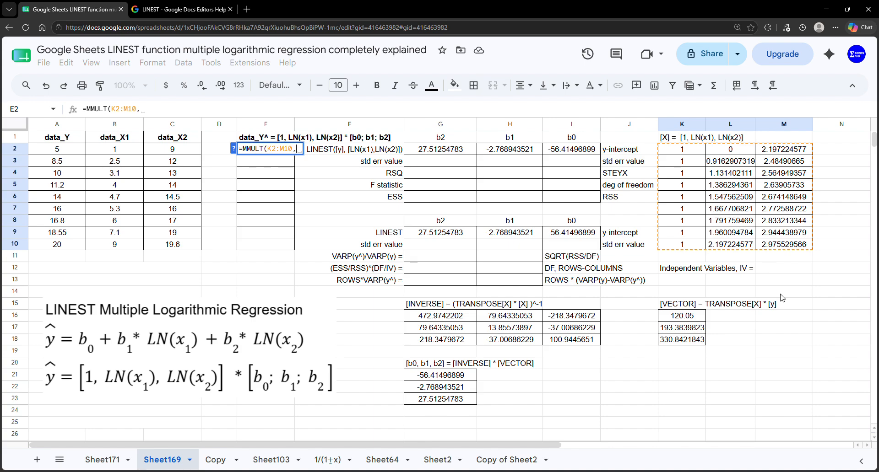
left_click_drag(437, 376, 430, 407)
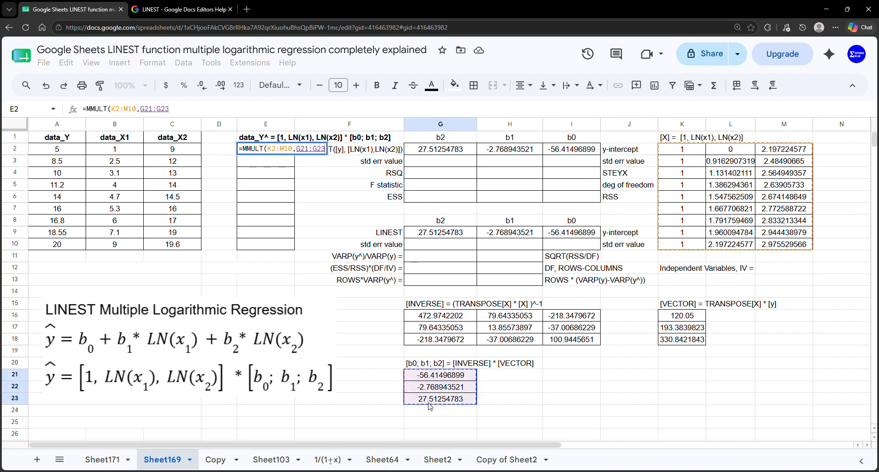
key("Return")
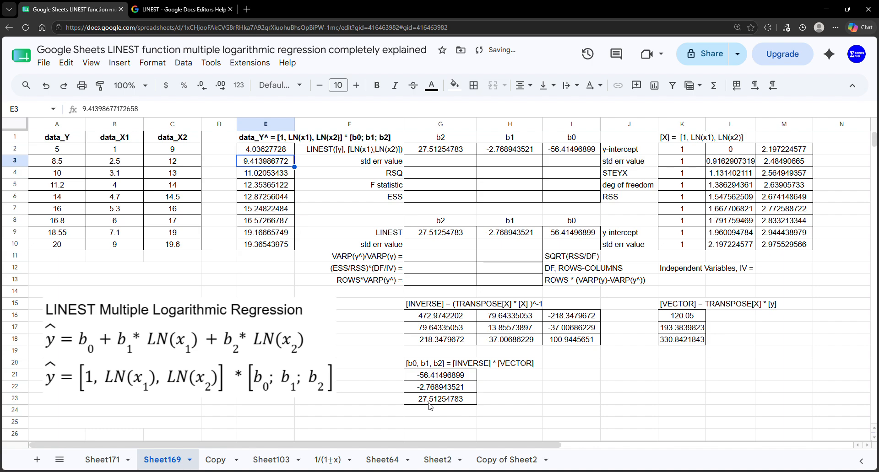
- Compute the VARP(y^)/VARP(y) value by entering =VARP(E2:E10)/VARP(A2:A10) in G11
left_click(442, 259)
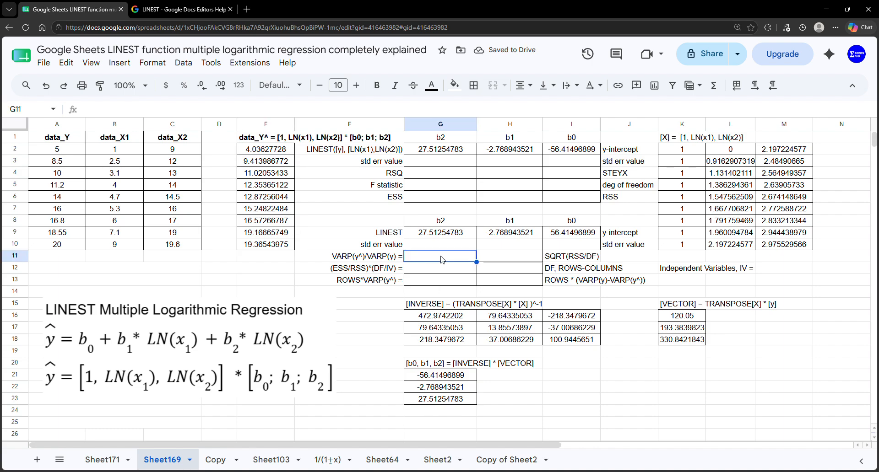
type("=")
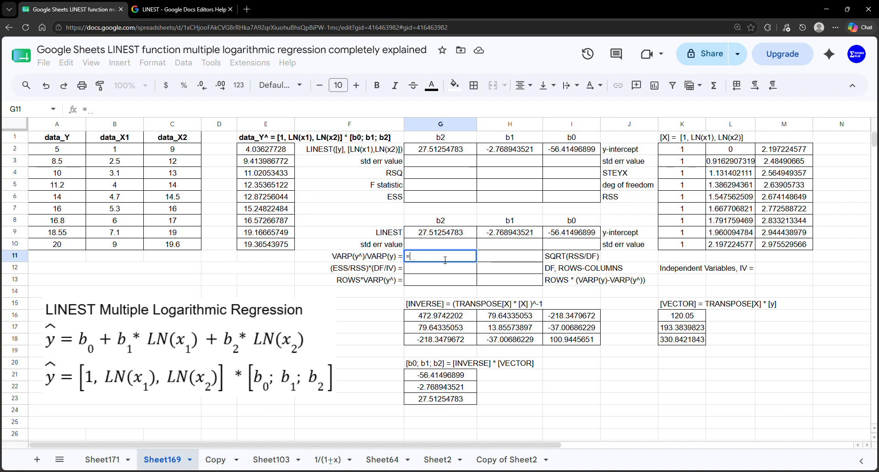
type("VARP")
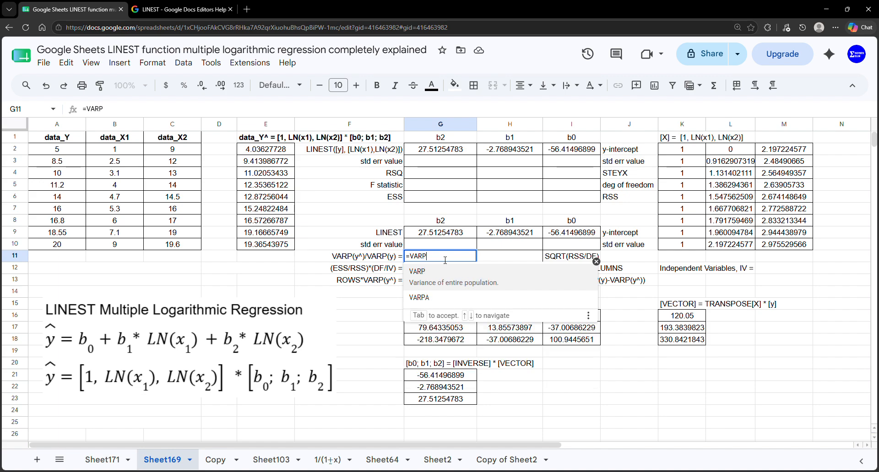
type("(")
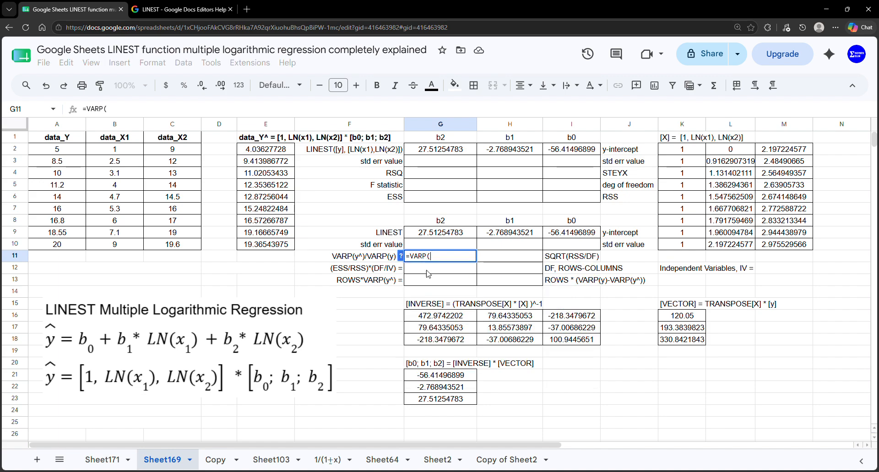
left_click_drag(269, 149, 270, 247)
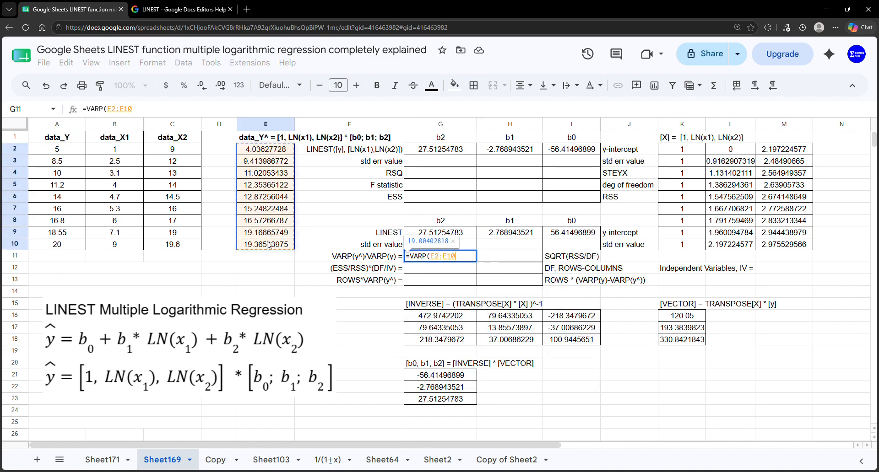
type("/V")
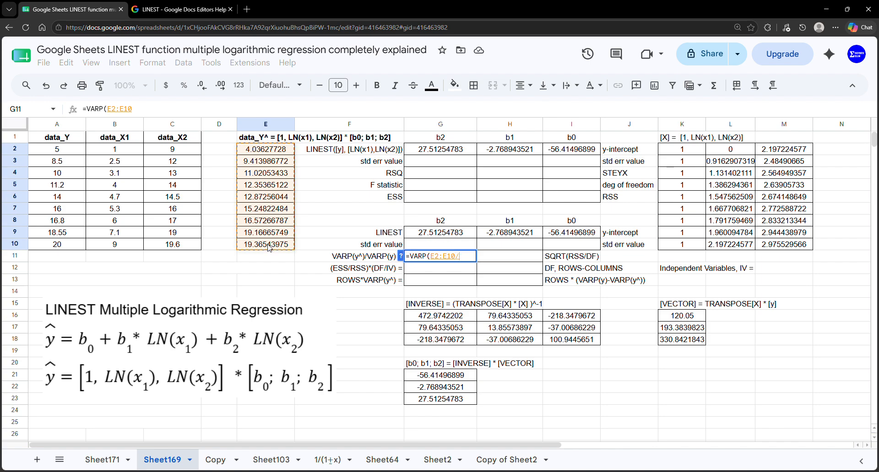
key("BackSpace")
key("BackSpace")
type(")/VAR")
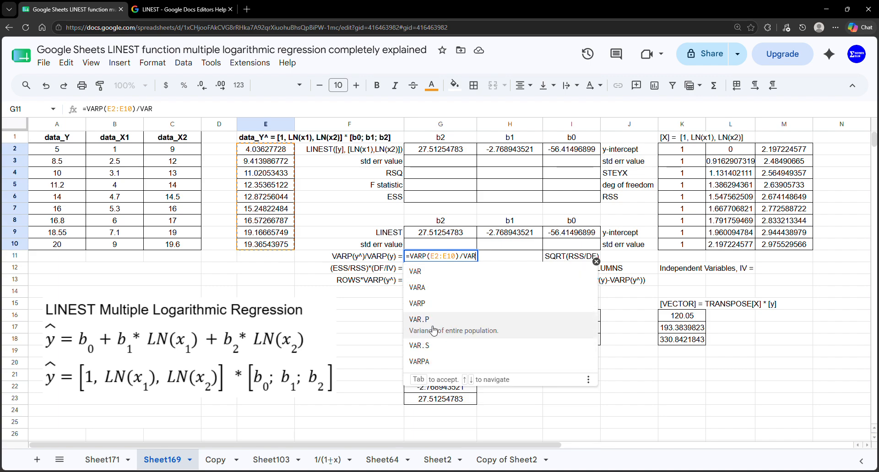
left_click(439, 315)
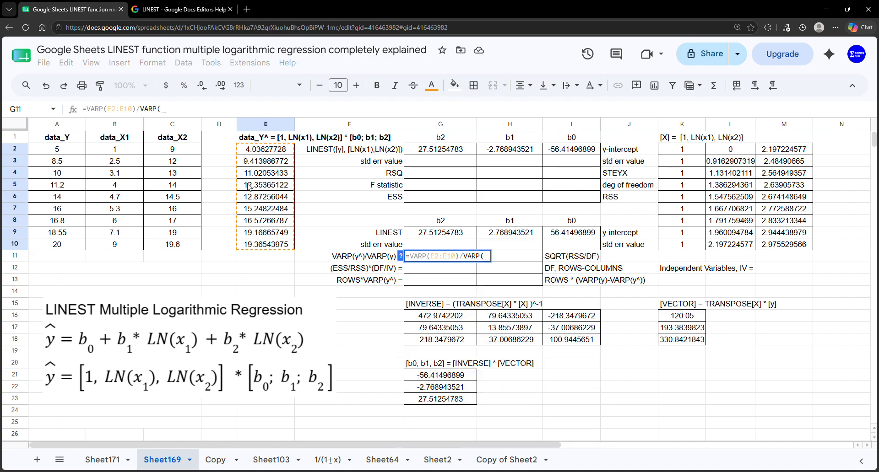
left_click_drag(59, 144, 63, 244)
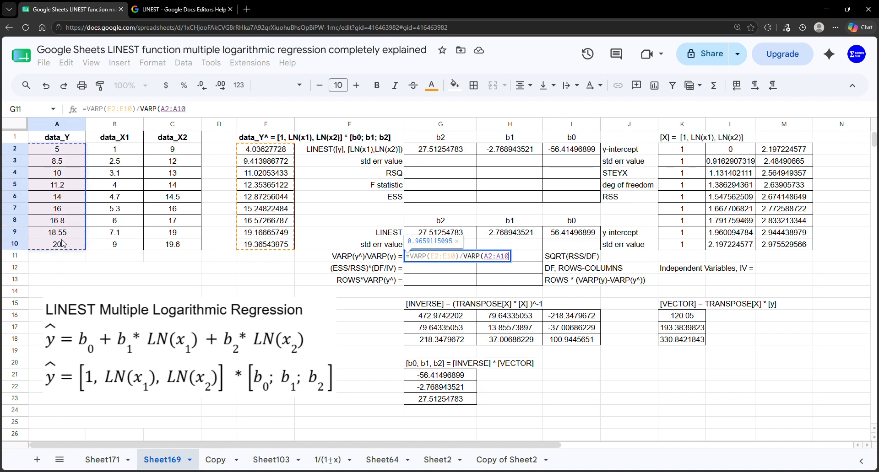
key("Return")
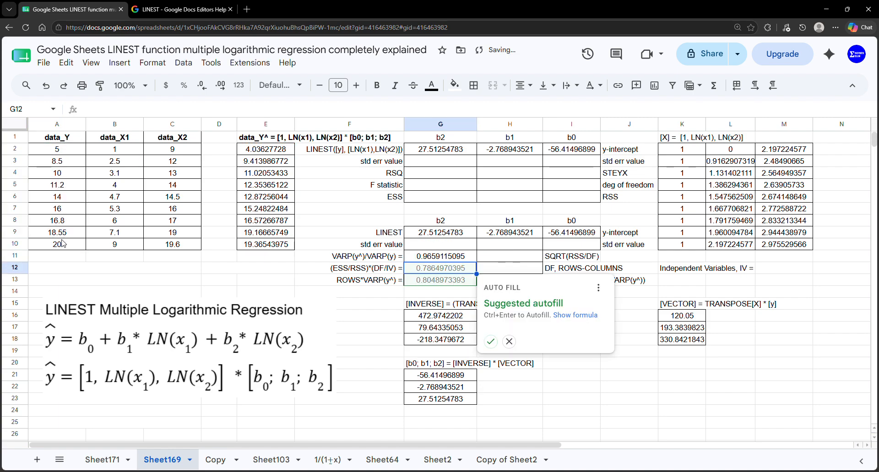
left_click(452, 261)
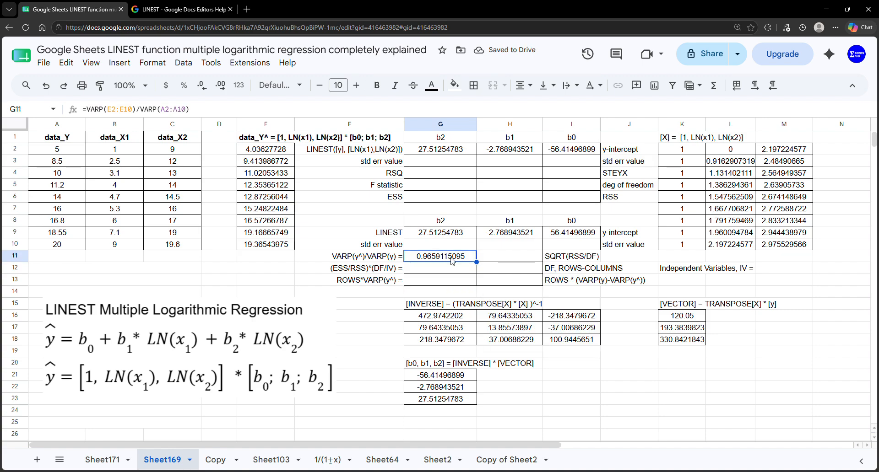
- Extend the G2 formula to =LINEST(A2:A10,L2:M10,1,1) to output full statistics, and compare the value in G11 with the RSQ in G4
left_click(464, 157)
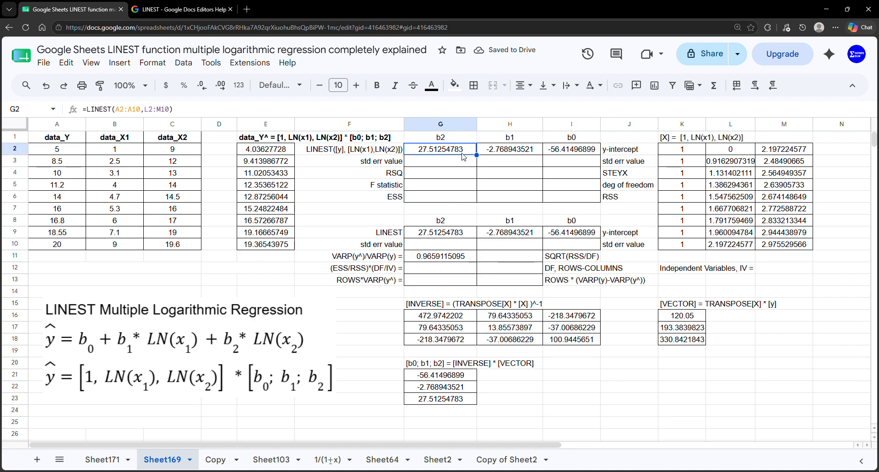
double_click(463, 157)
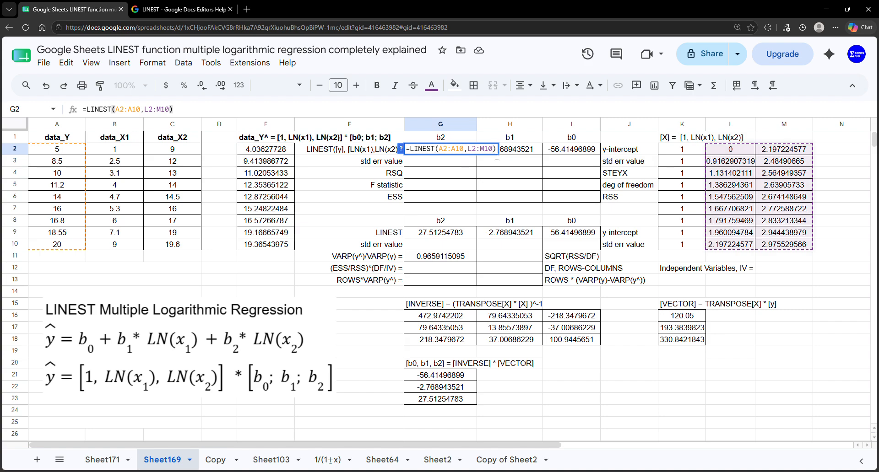
type(",1,1")
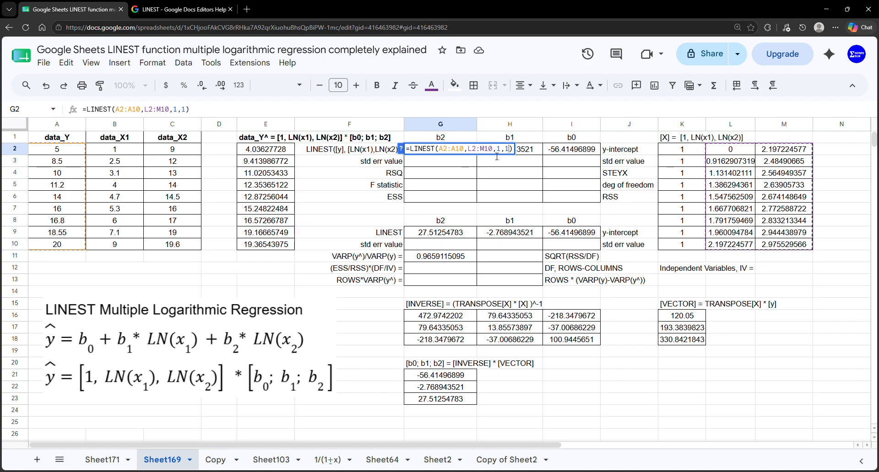
key("Return")
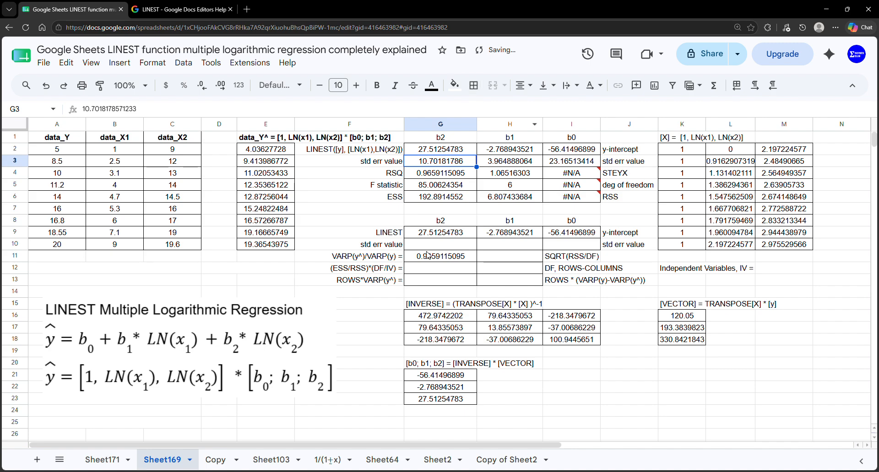
left_click_drag(434, 259, 353, 257)
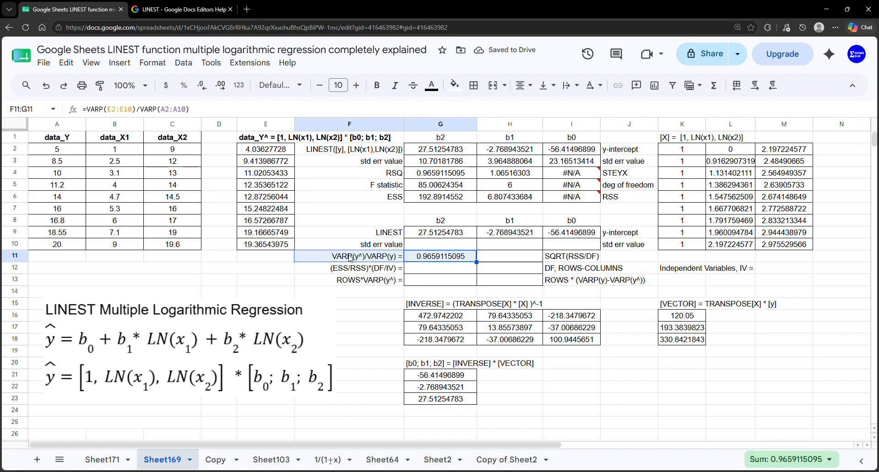
left_click_drag(457, 175, 371, 174)
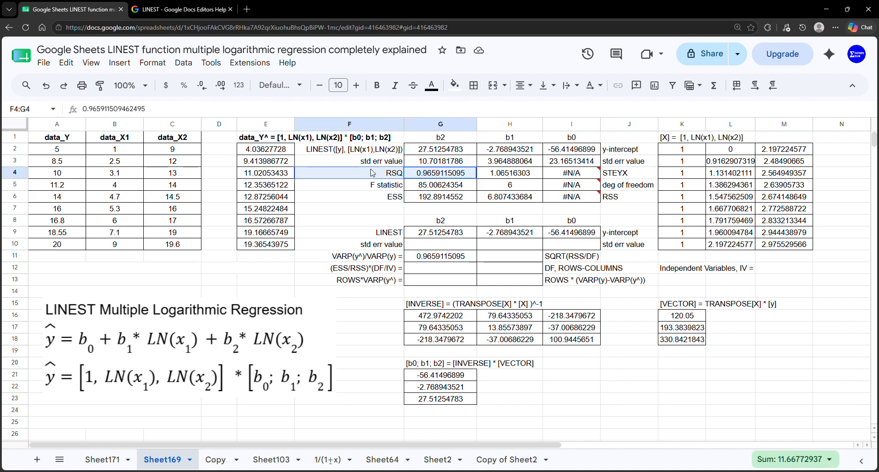
- Enter =VARP(E2:E10) in G13 for the population variance of the predicted values
left_click(433, 281)
type("=")
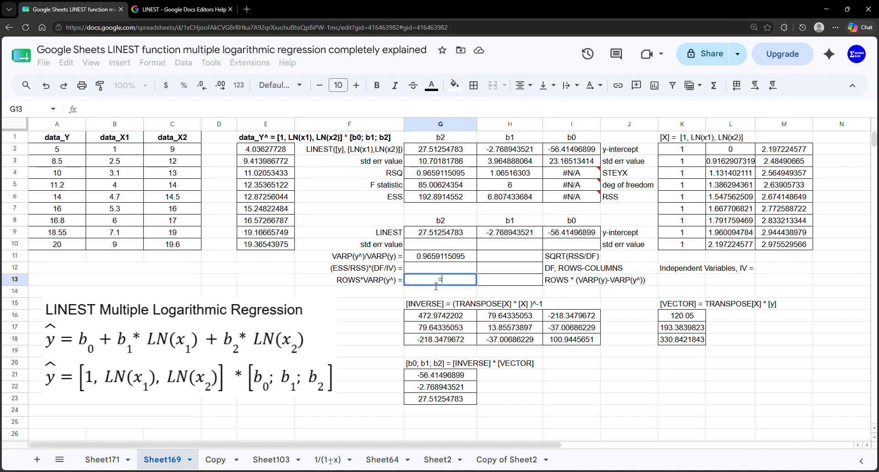
type("VAR")
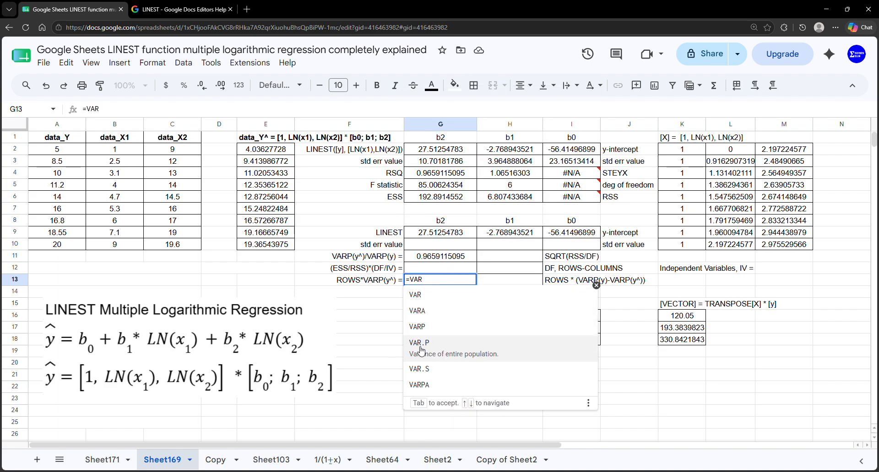
left_click(417, 328)
left_click_drag(266, 149, 266, 241)
key("Return")
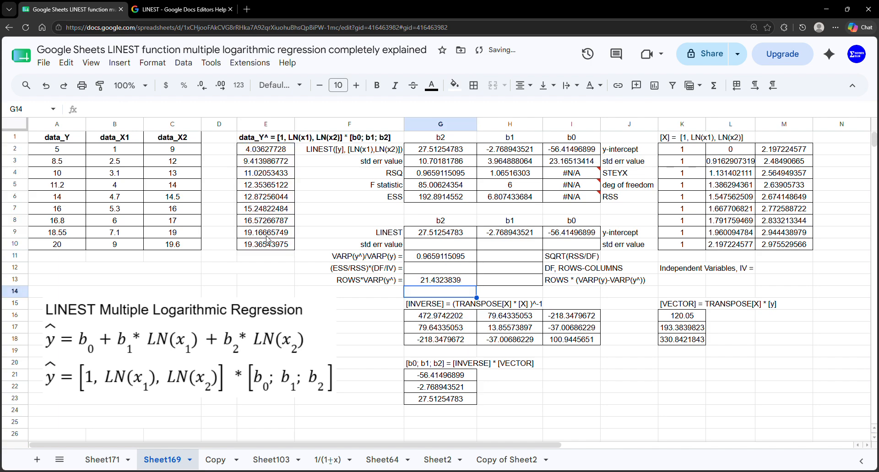
- Change the G13 formula to =ROWS(K2:M10)*VARP(E2:E10), and compare its value with the LINEST ESS in G6
left_click(410, 280)
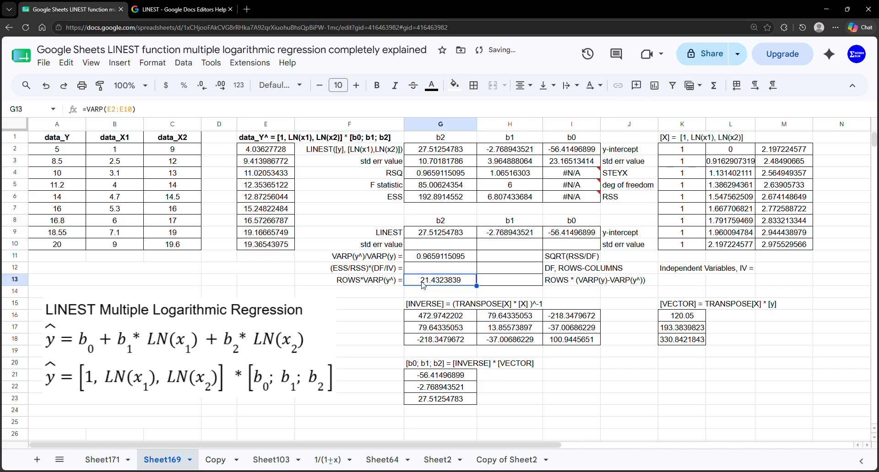
double_click(410, 280)
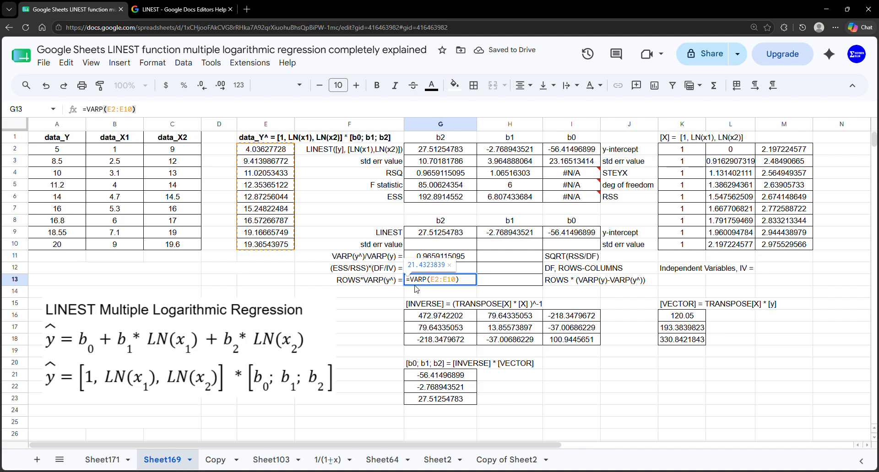
type("*VA")
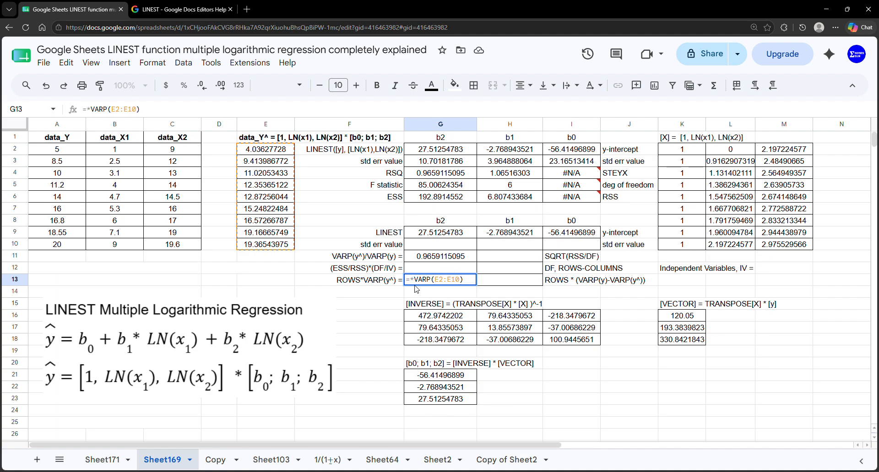
type("R")
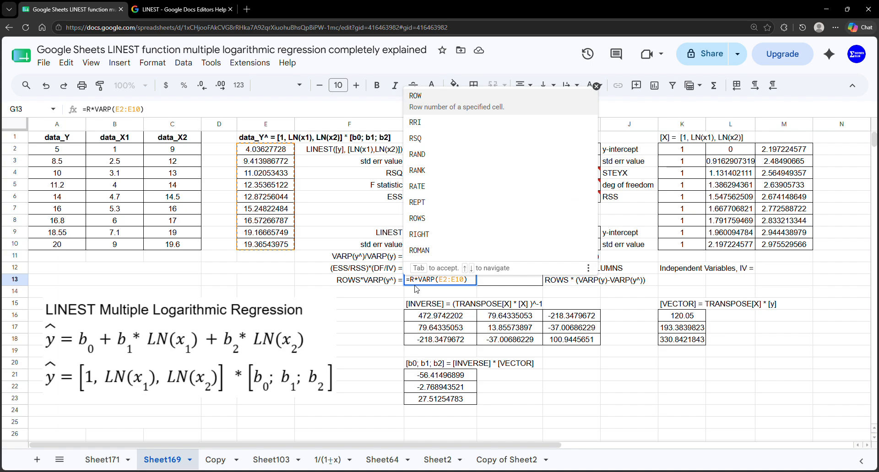
left_click(475, 218)
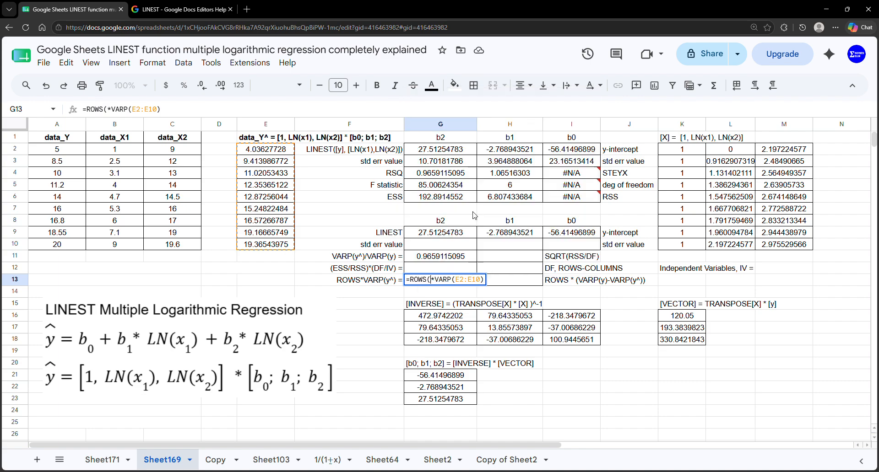
left_click_drag(678, 150, 764, 244)
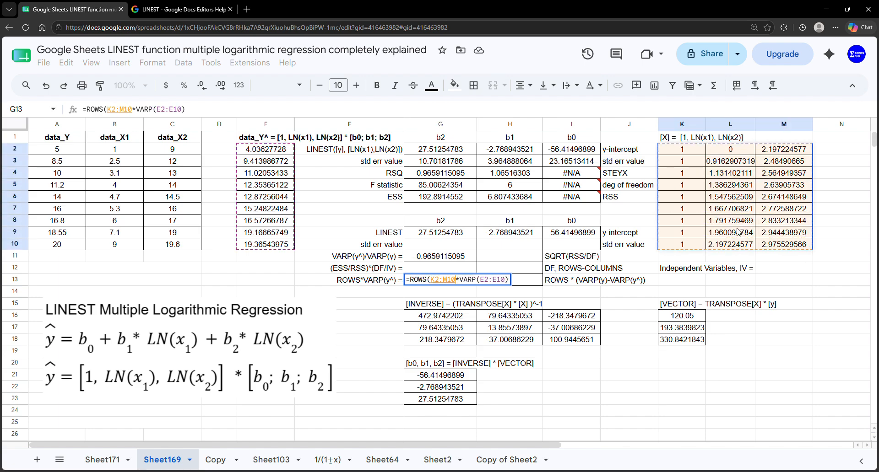
type(")")
key("Return")
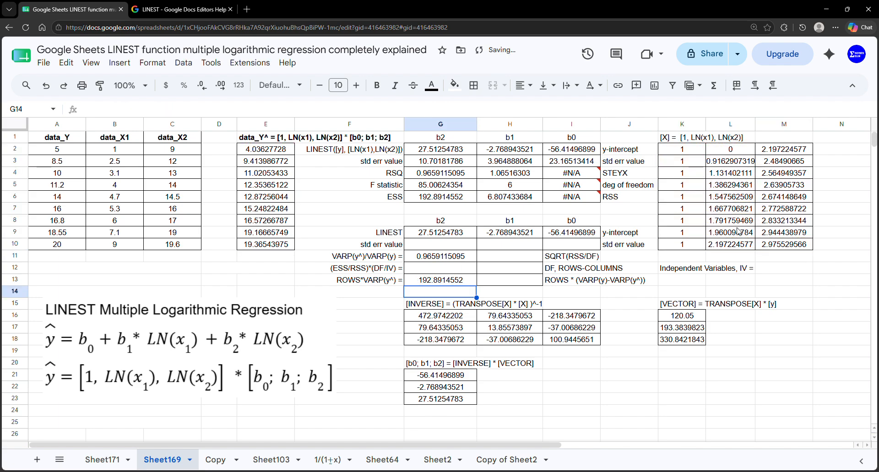
left_click_drag(462, 282, 400, 283)
left_click_drag(466, 202, 386, 205)
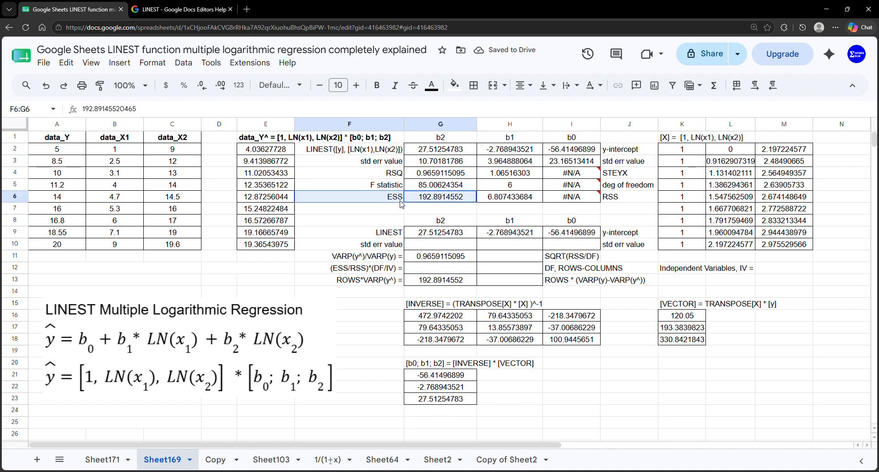
- Enter =VARP(A2:A10)-VARP(E2:E10) in H13 for the difference between the population variances of the actual and predicted values
left_click(507, 283)
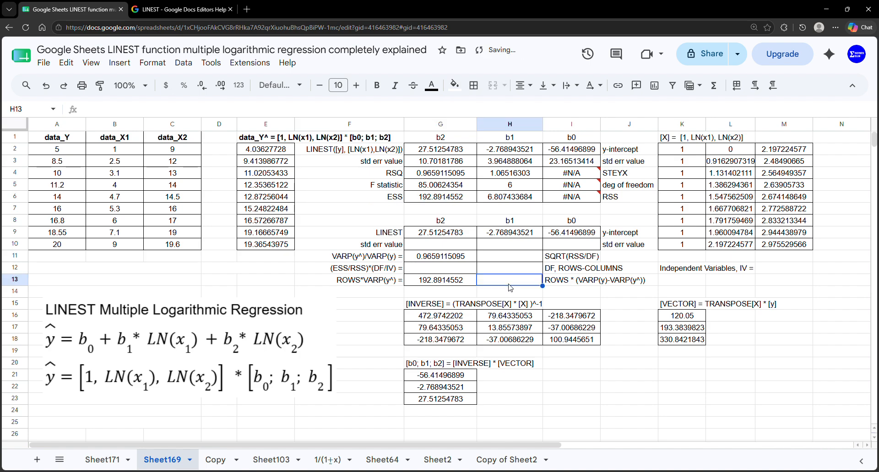
type("=")
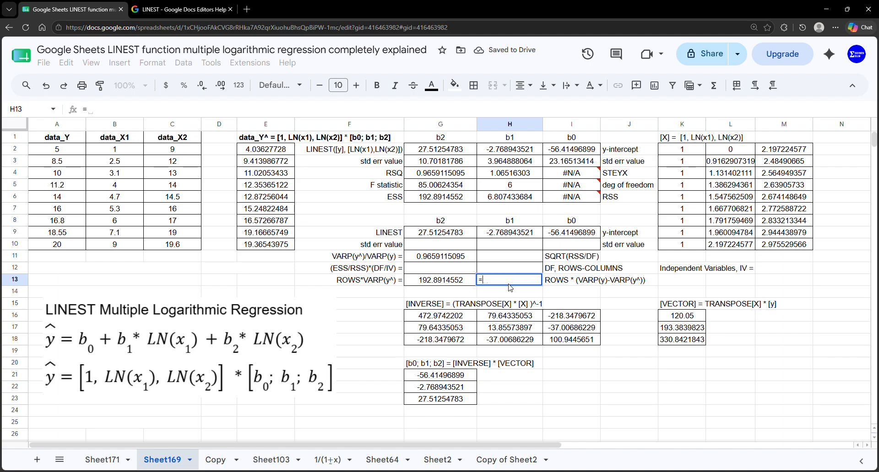
type("T")
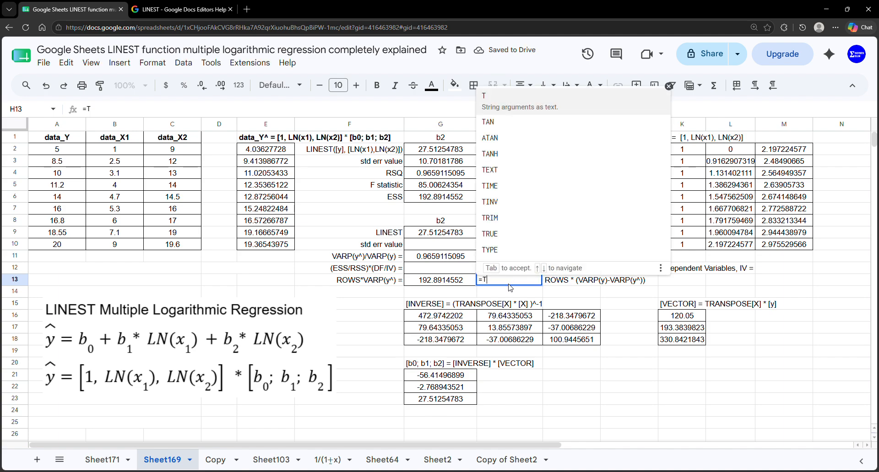
key("BackSpace")
type("BS")
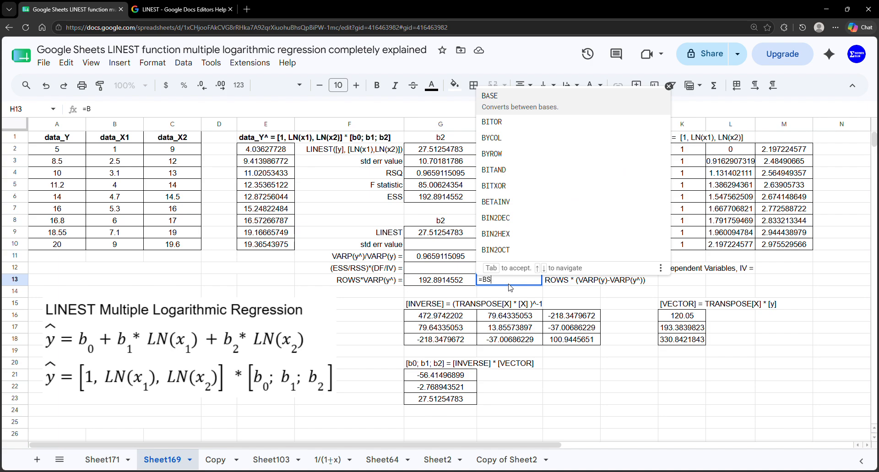
key("BackSpace")
key("BackSpace")
type("VAR")
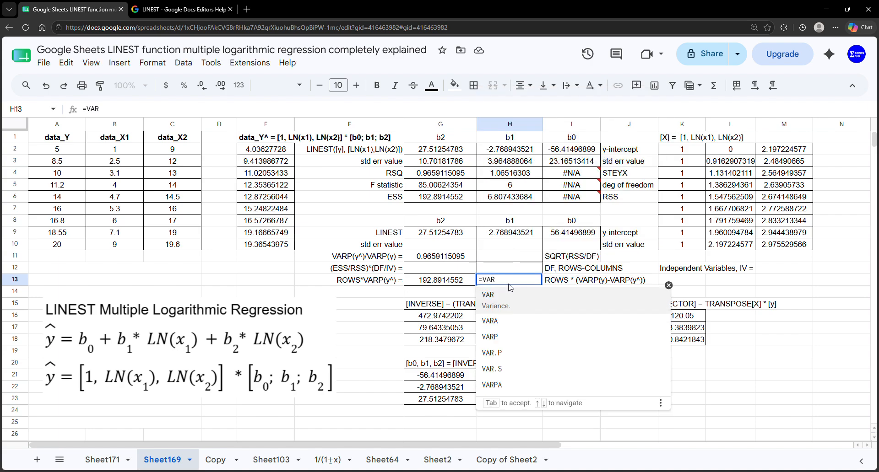
left_click(491, 337)
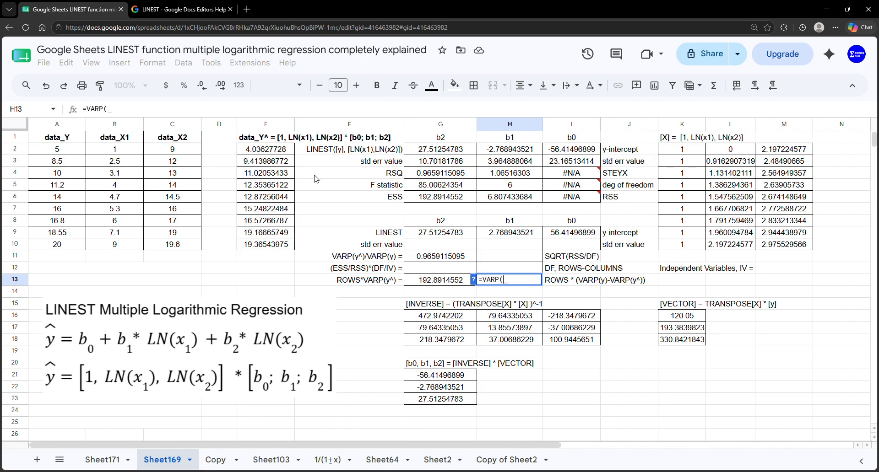
left_click_drag(57, 151, 66, 251)
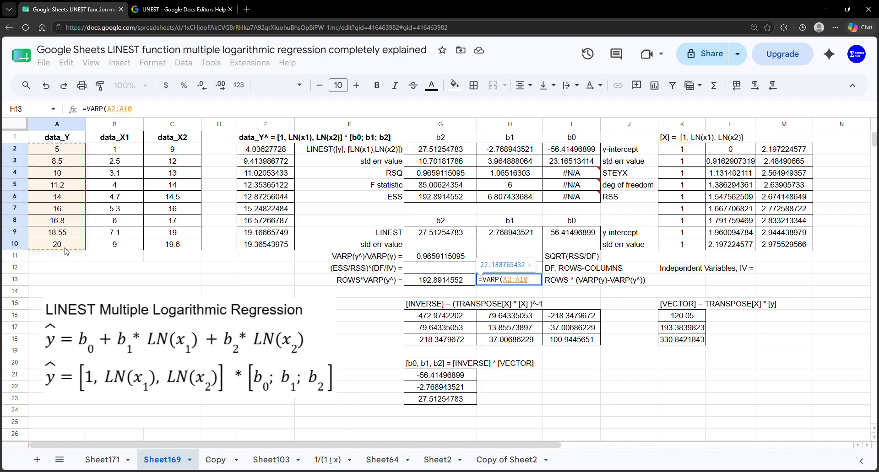
type(")=-")
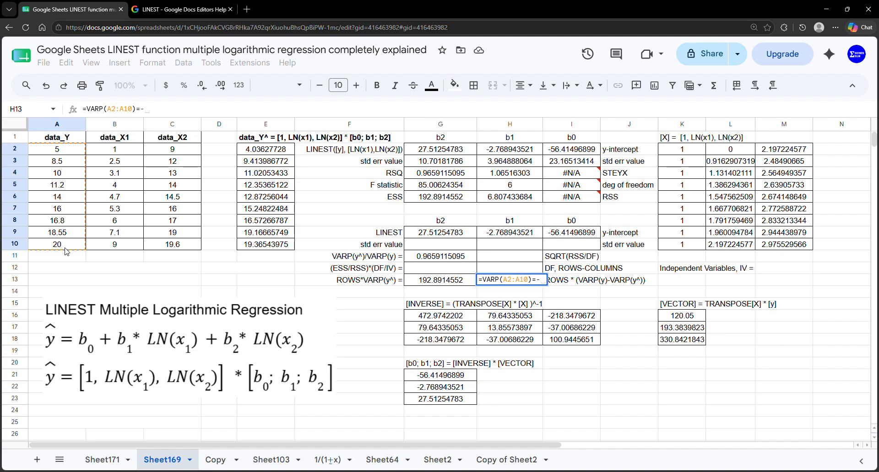
key("BackSpace")
key("BackSpace")
type("-VA")
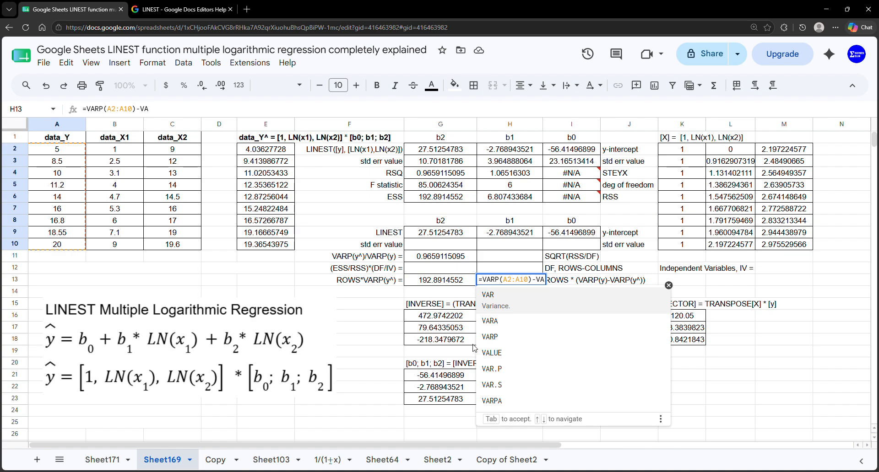
left_click(488, 338)
left_click_drag(270, 149, 273, 248)
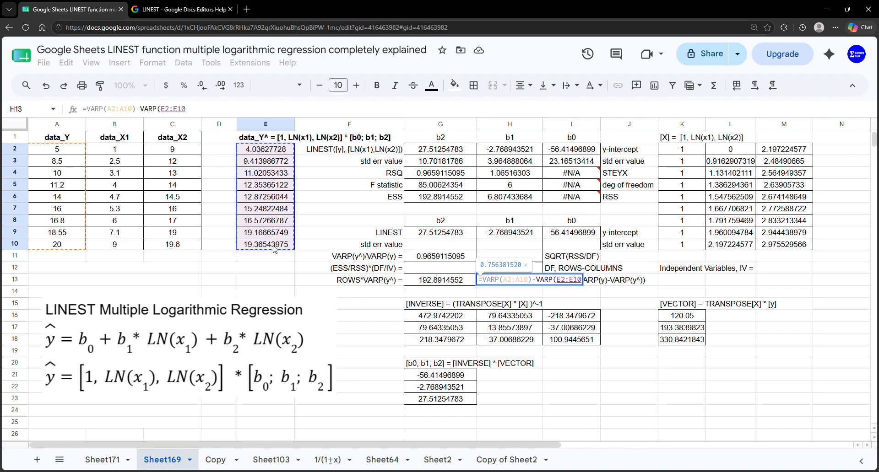
key("Return")
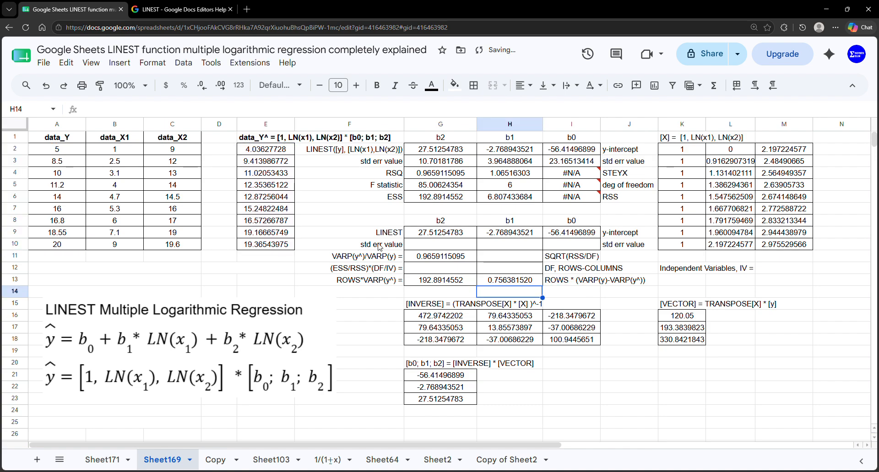
- Change the H13 formula to =ROWS(K2:M10)*(VARP(A2:A10)-VARP(E2:E10)), and compare row 13 with the LINEST ESS and RSS in row 6
double_click(497, 280)
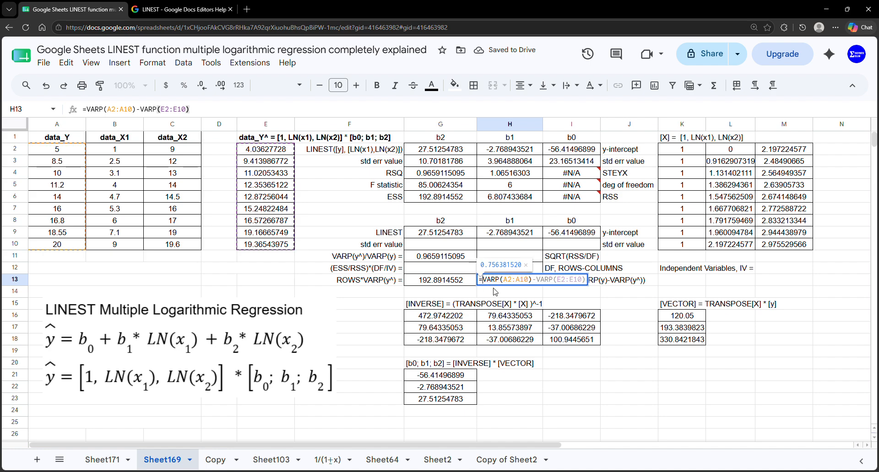
type("(")
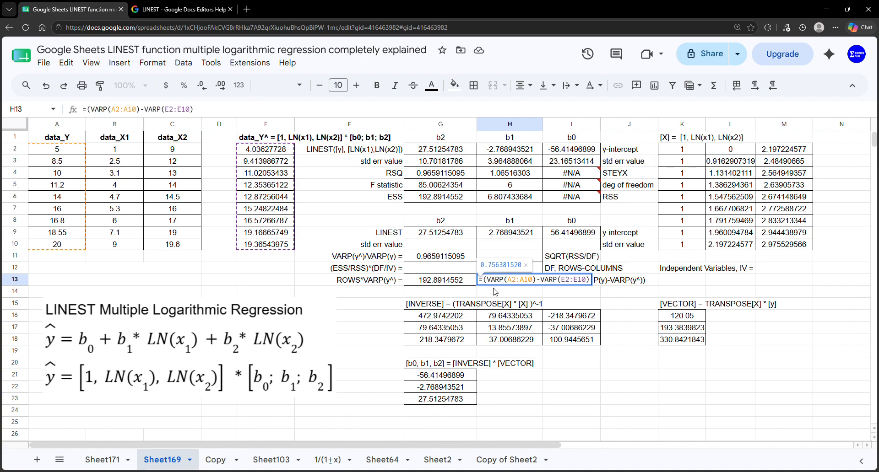
type("*")
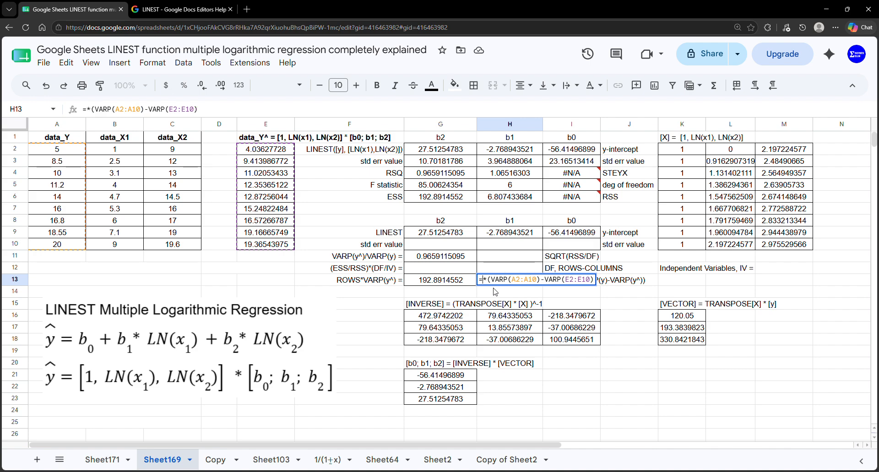
type("R")
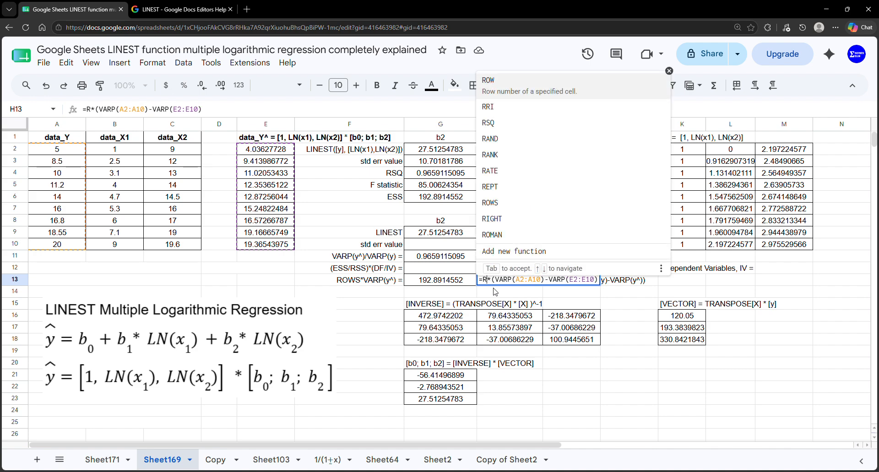
type("O")
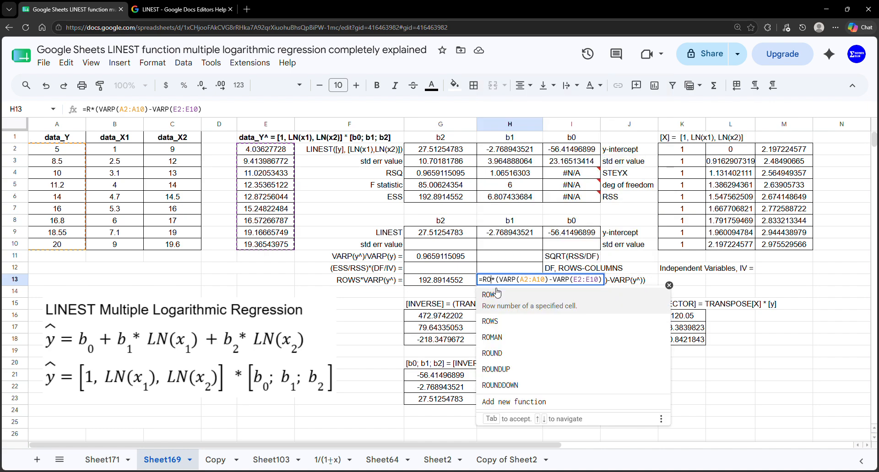
left_click(506, 323)
left_click_drag(682, 150, 765, 248)
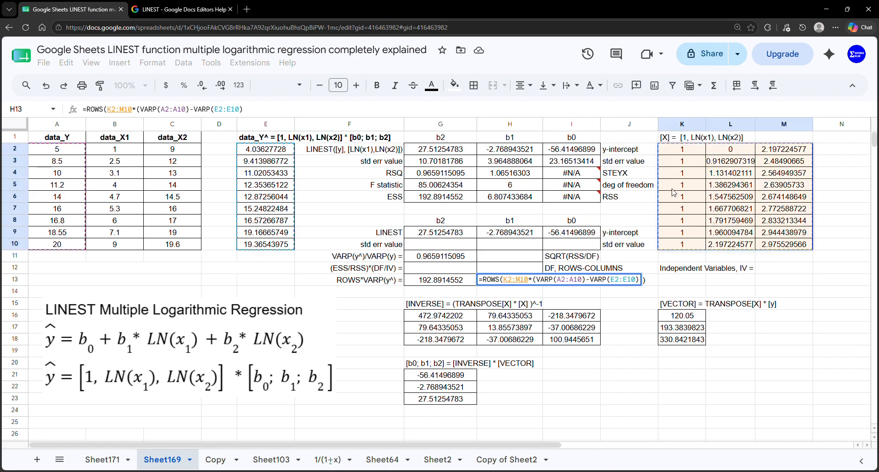
type(")")
key("Return")
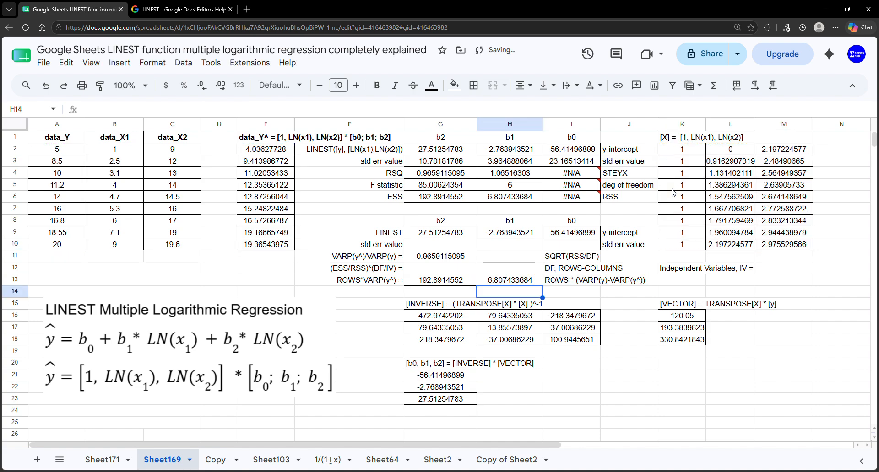
left_click_drag(511, 280, 568, 288)
left_click_drag(511, 198, 617, 204)
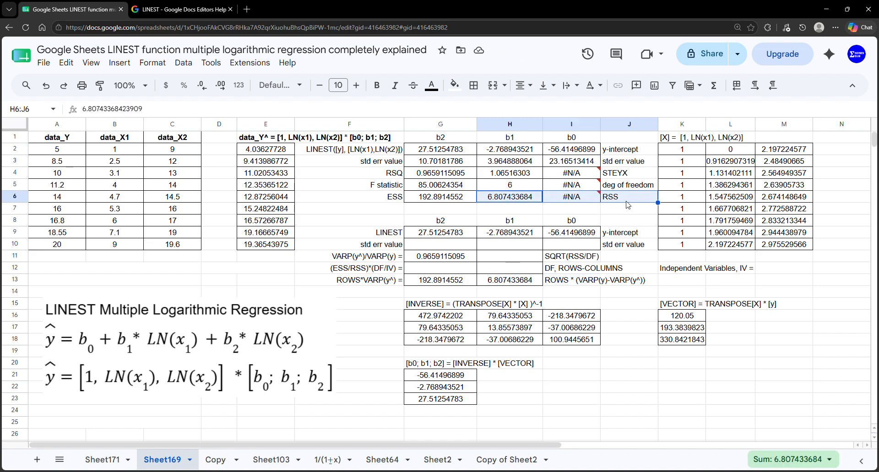
left_click_drag(394, 281, 613, 287)
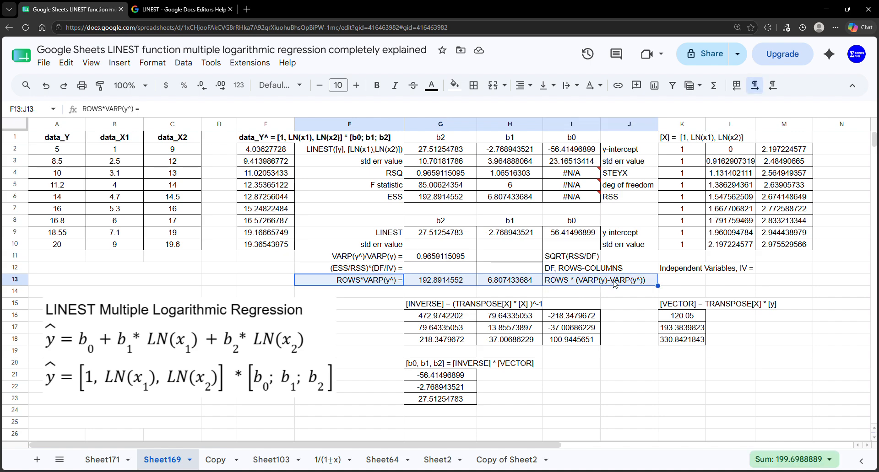
left_click_drag(368, 198, 624, 202)
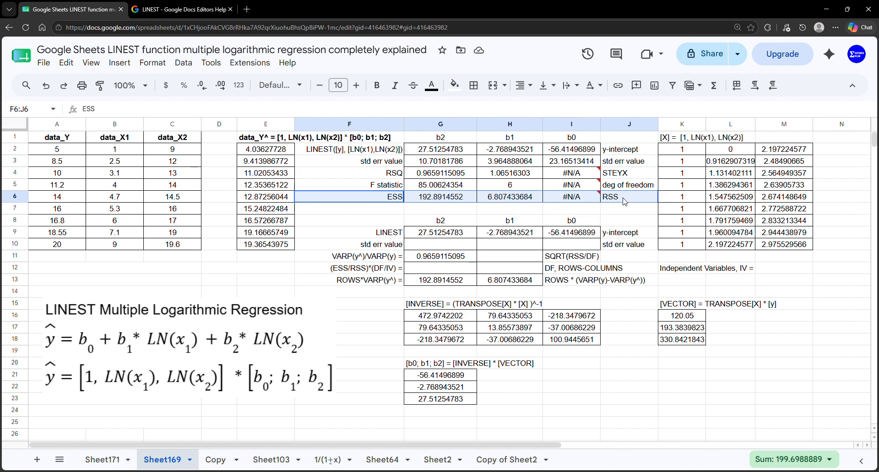
- Enter =ROWS(K2:M10)-COLUMNS(K2:M10) in H12, and compare its value with the LINEST degrees of freedom in H5
left_click(522, 270)
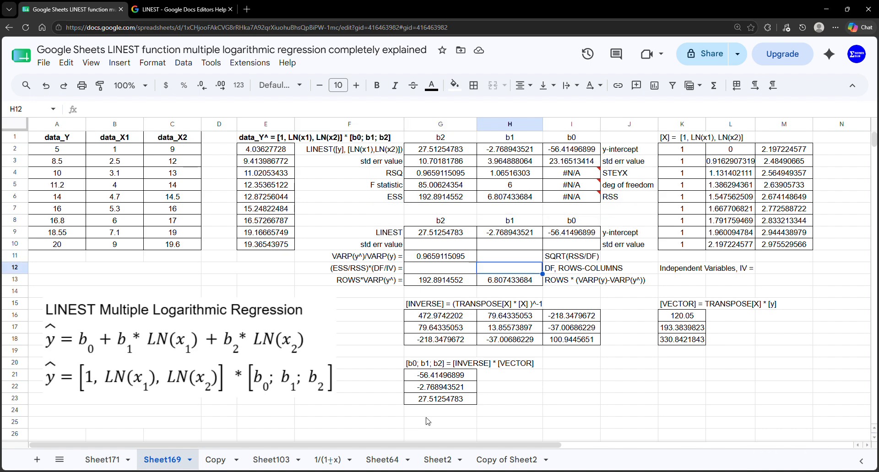
type("=ROWS")
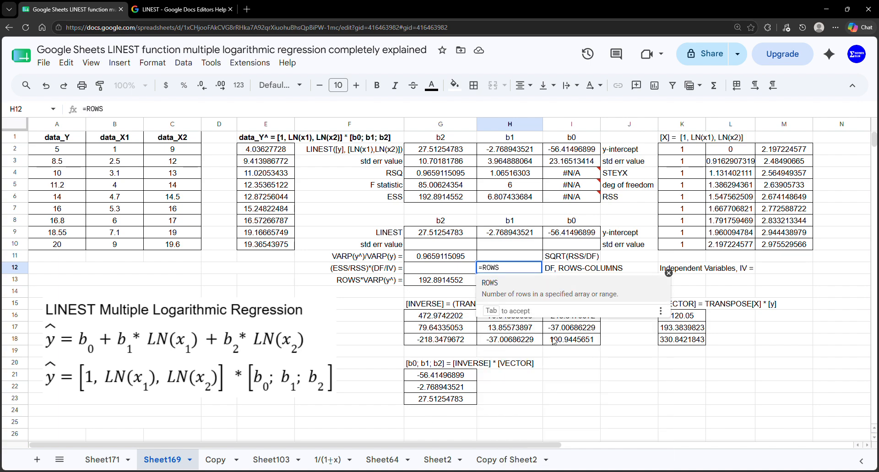
type("(")
left_click_drag(682, 149, 778, 250)
type(")-COL")
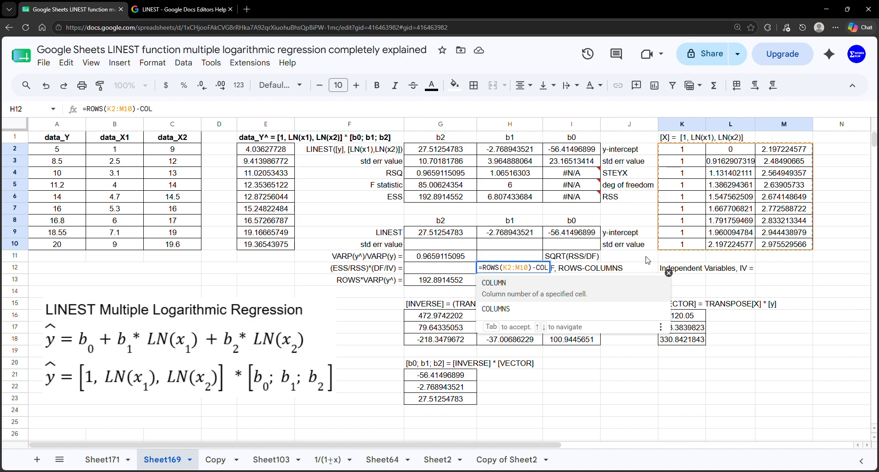
key("Down")
key("Tab")
left_click_drag(682, 149, 784, 244)
key("Return")
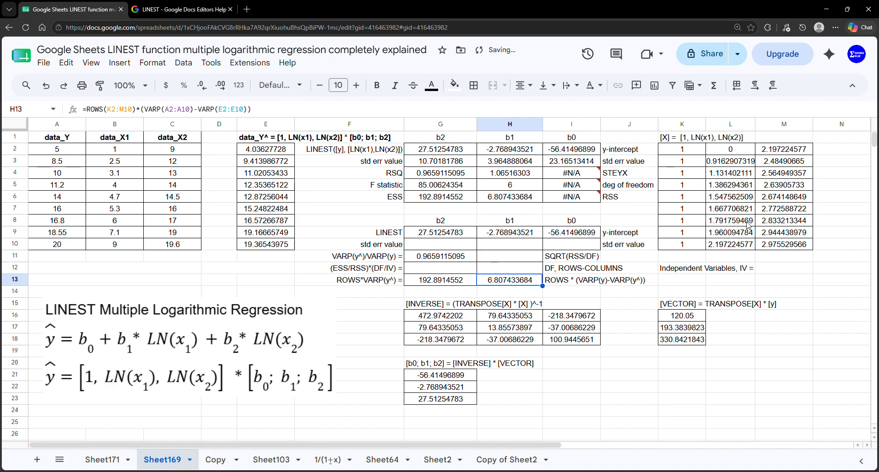
left_click(498, 273)
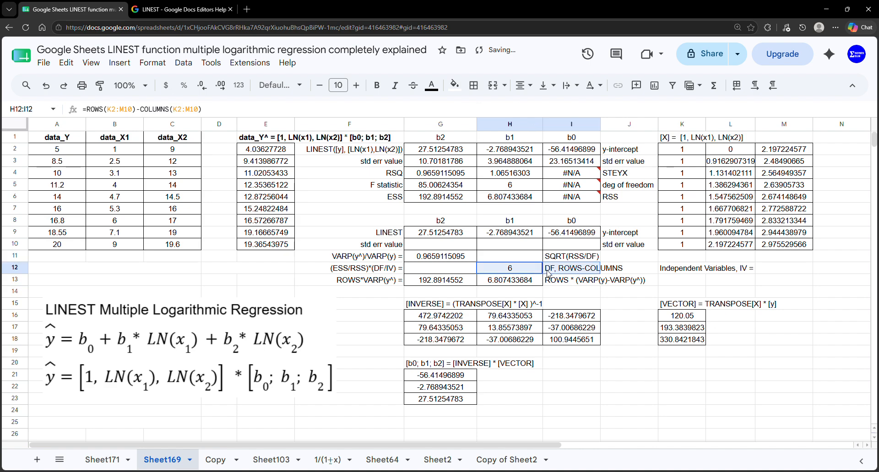
left_click(503, 185)
left_click_drag(501, 185, 627, 189)
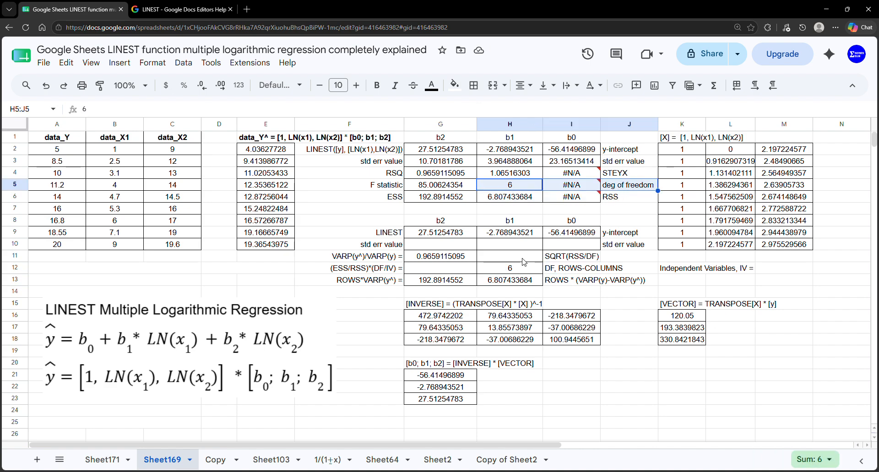
- Enter =SQRT(H13/H12) in H11, and compare its value with the LINEST STEYX in H4
left_click(504, 255)
type("=")
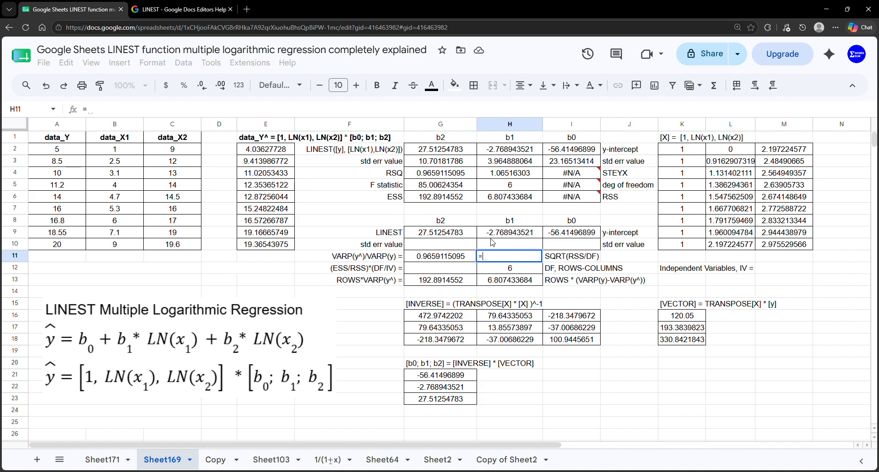
type("SQ")
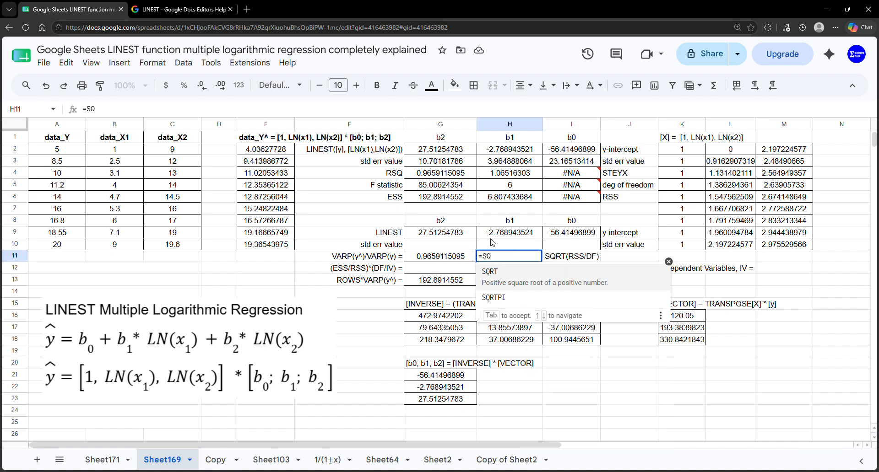
left_click(503, 278)
left_click(503, 277)
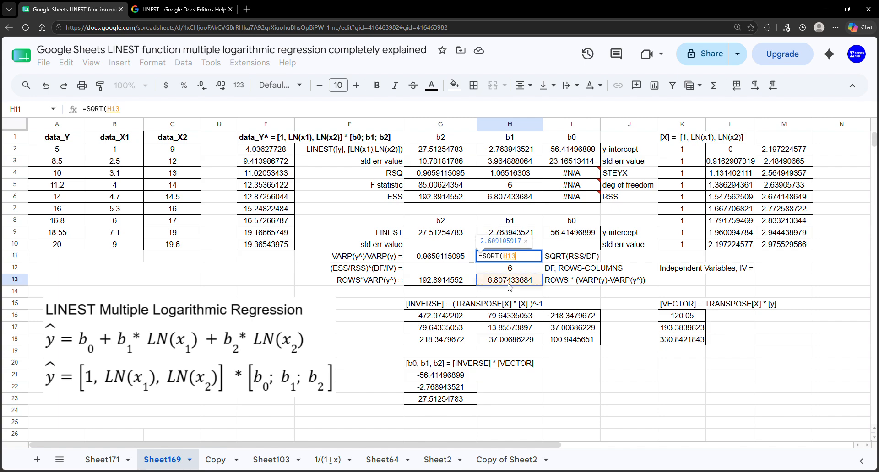
type("/")
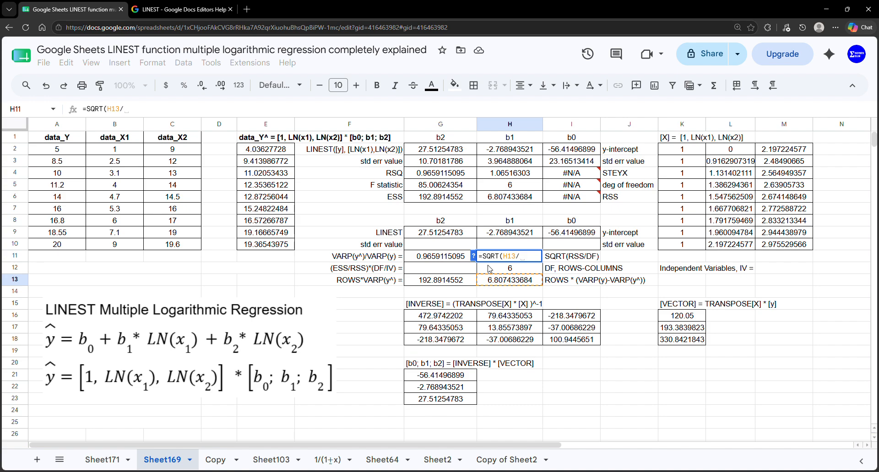
left_click(490, 269)
key("Return")
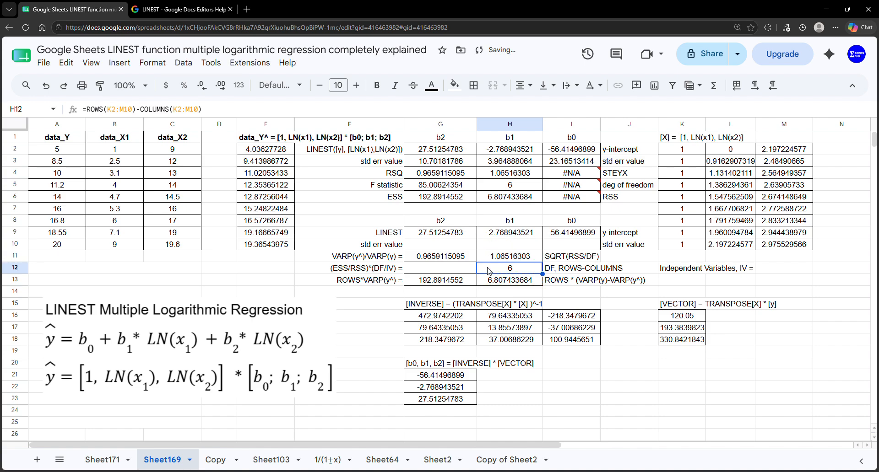
left_click_drag(507, 176, 627, 178)
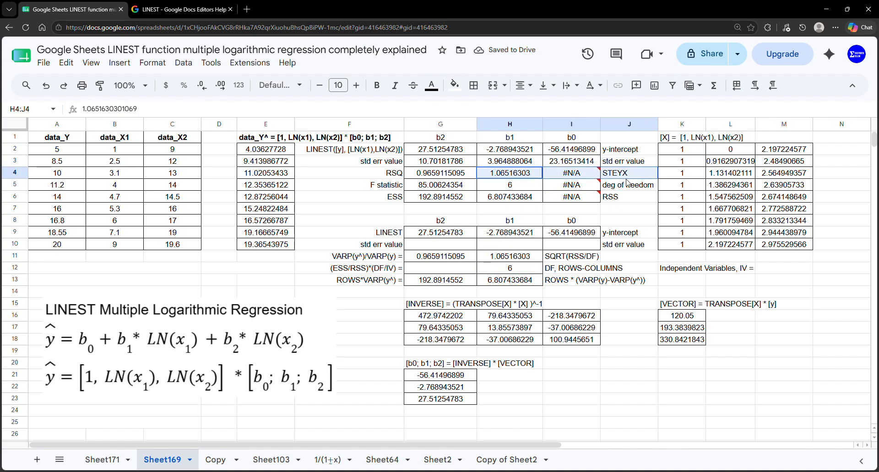
left_click_drag(519, 259, 573, 258)
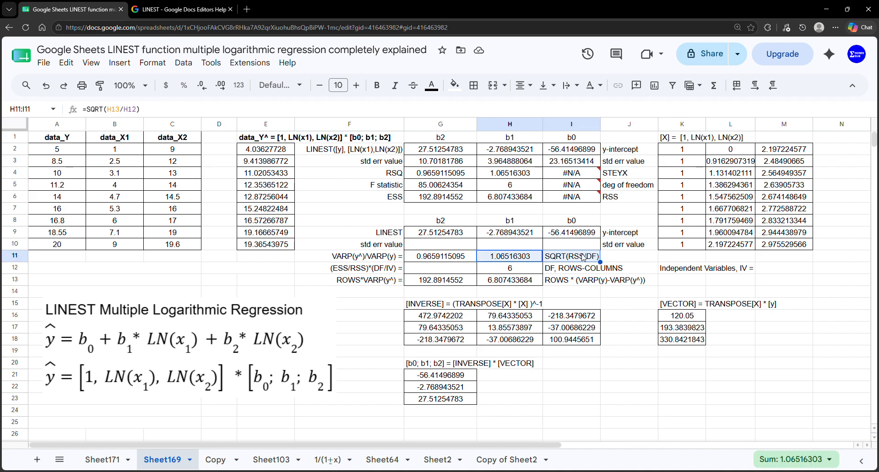
- Begin the F statistic formula in G12 by dividing the ESS by the RSS with =G13/H13
left_click(449, 270)
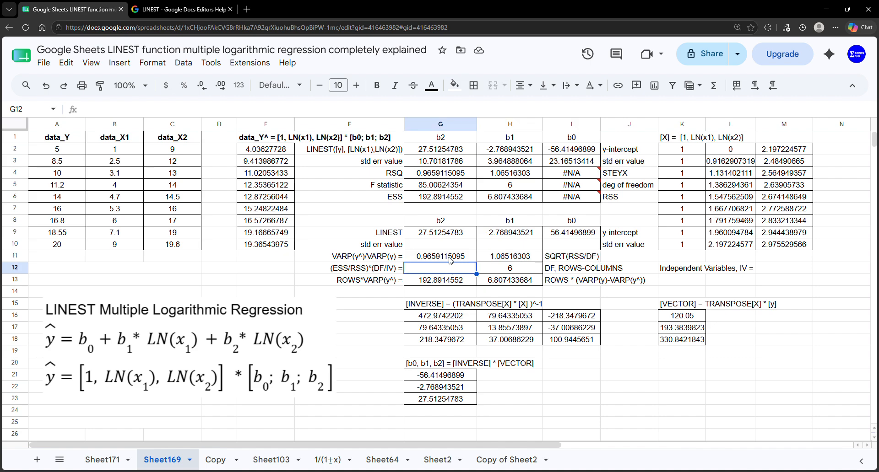
type("=")
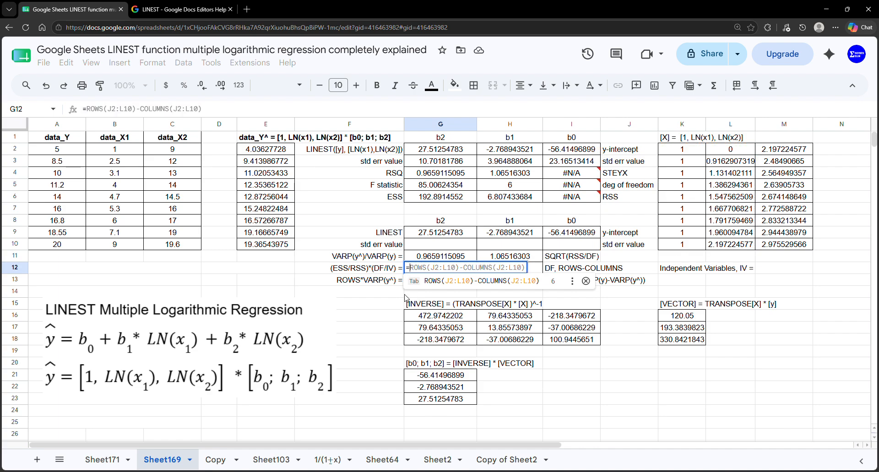
left_click(401, 294)
left_click(431, 281)
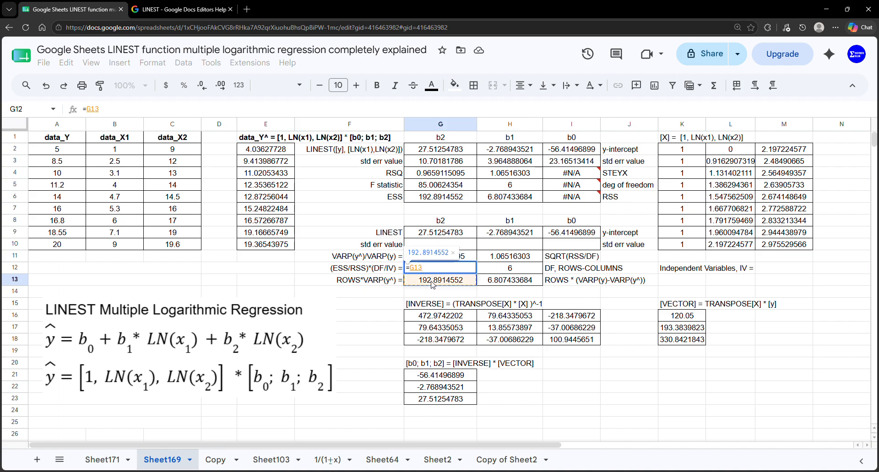
type("/")
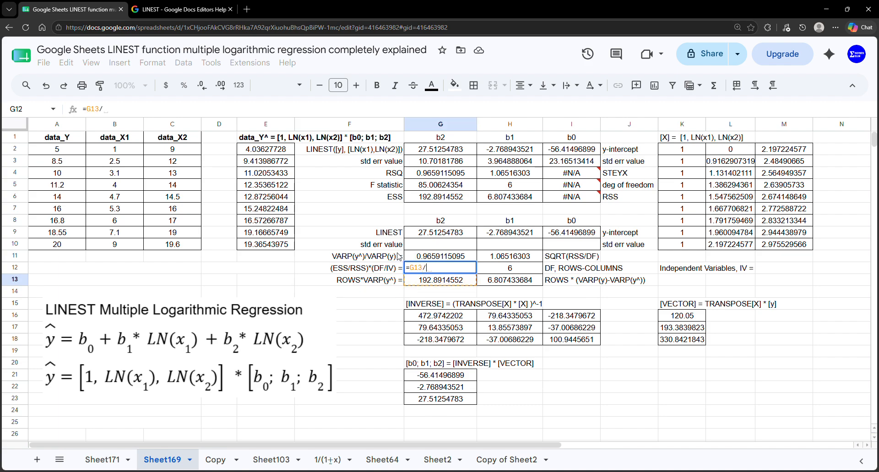
left_click(504, 284)
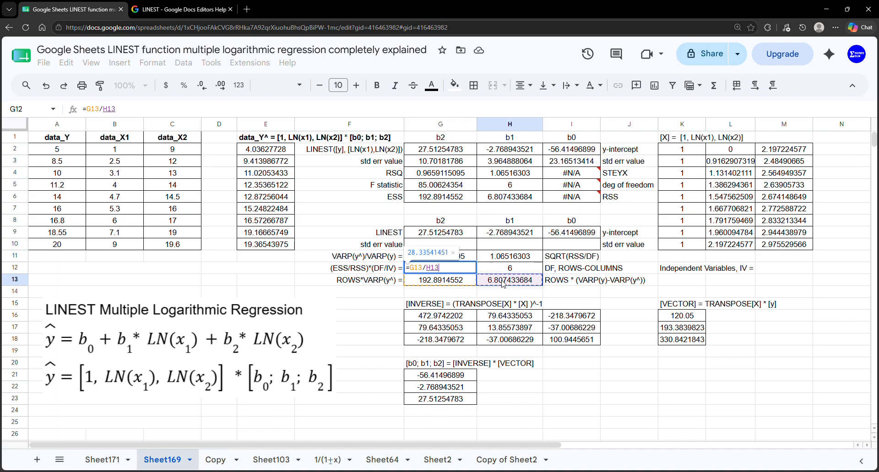
- Put the G13/H13 ratio in parentheses and multiply it by the independent variables cell, completing G12 as =(G13/H13)*(M12)
left_click(415, 272)
type("(")
key("BackSpace")
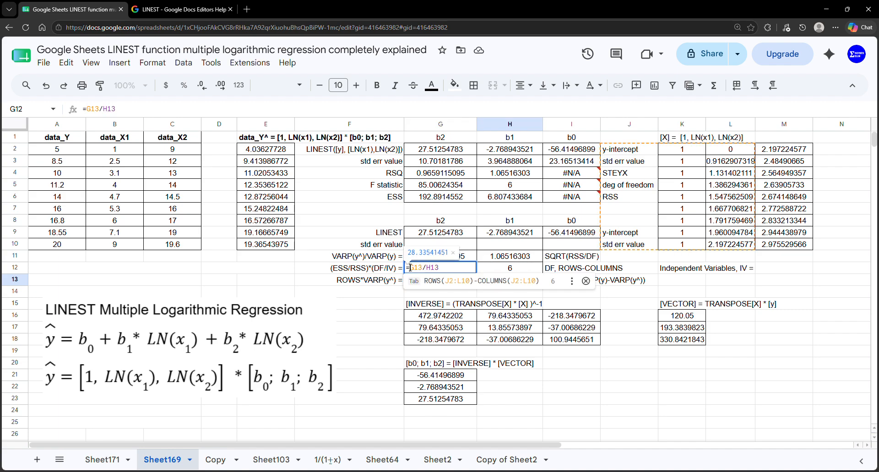
type("(")
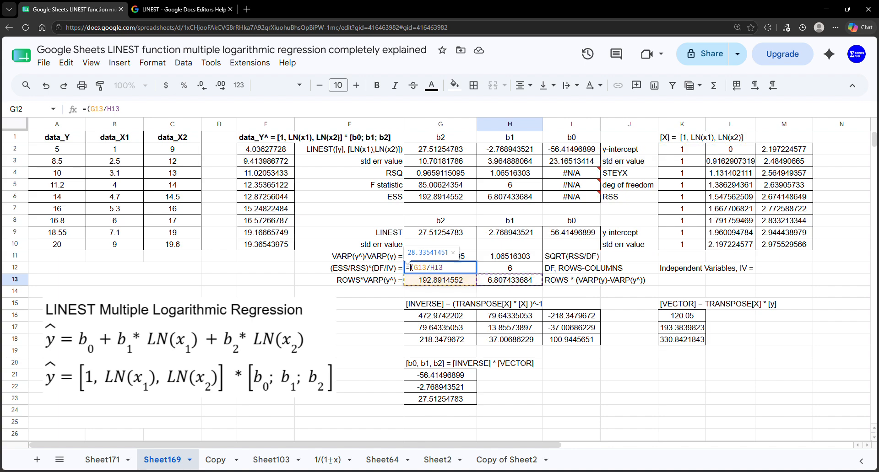
left_click(457, 270)
type(")*()")
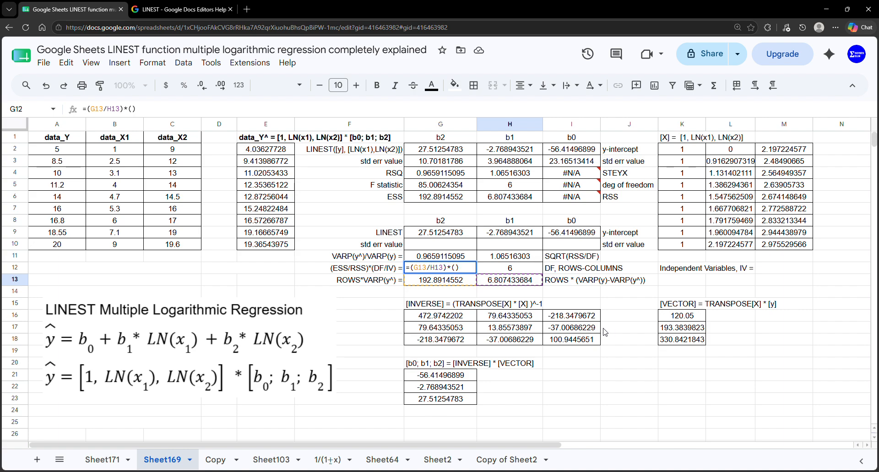
left_click(687, 273)
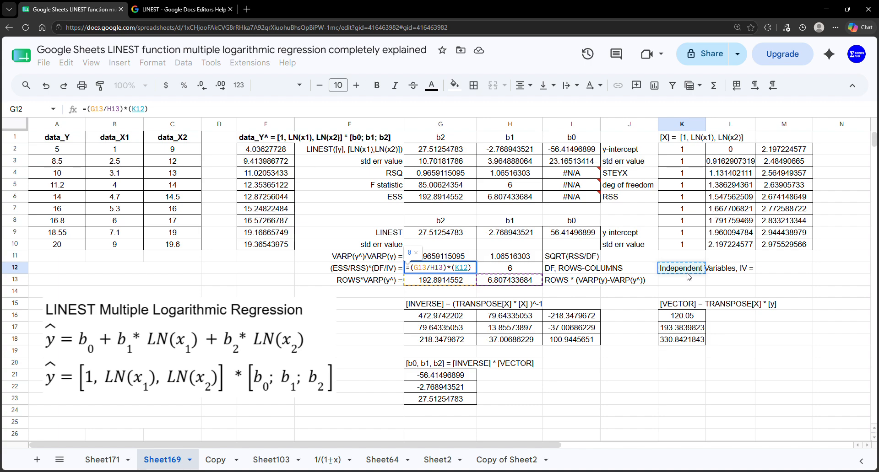
left_click(765, 271)
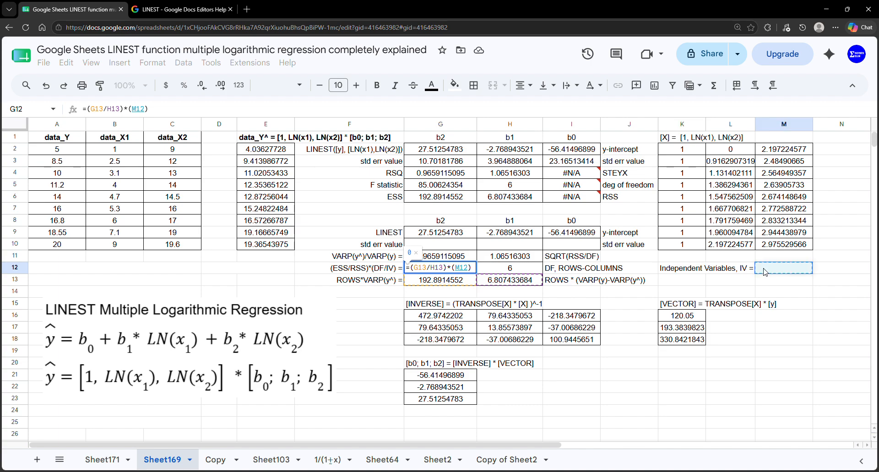
key("Return")
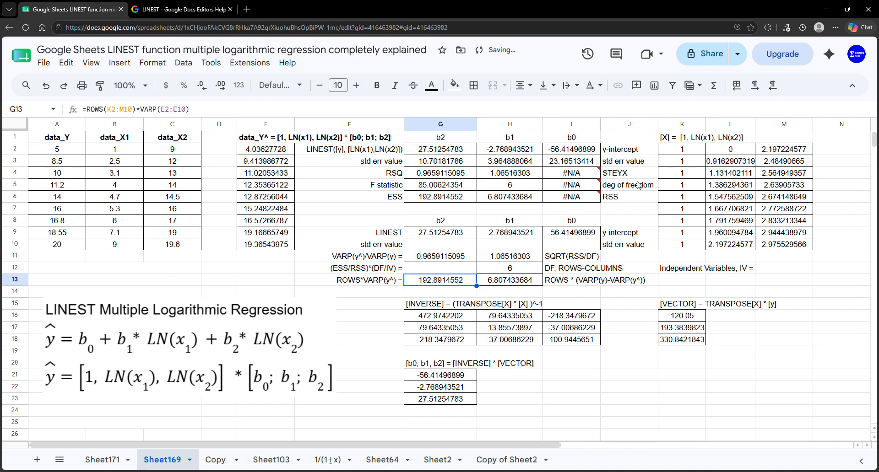
- Enter =COLUMNS(L2:M10) in M12 to count the independent variables
left_click(770, 273)
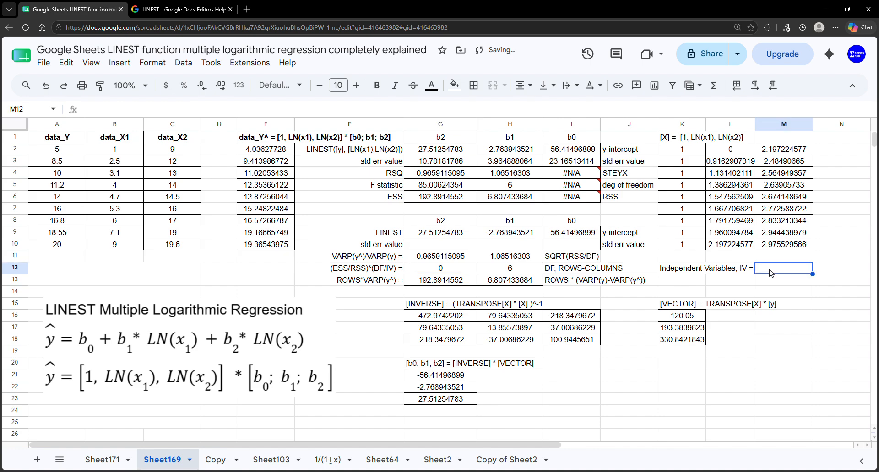
type("=")
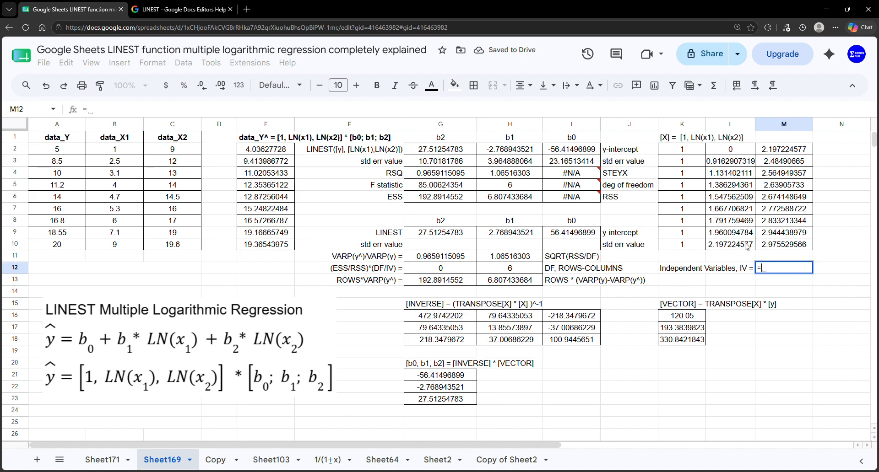
type("COLU")
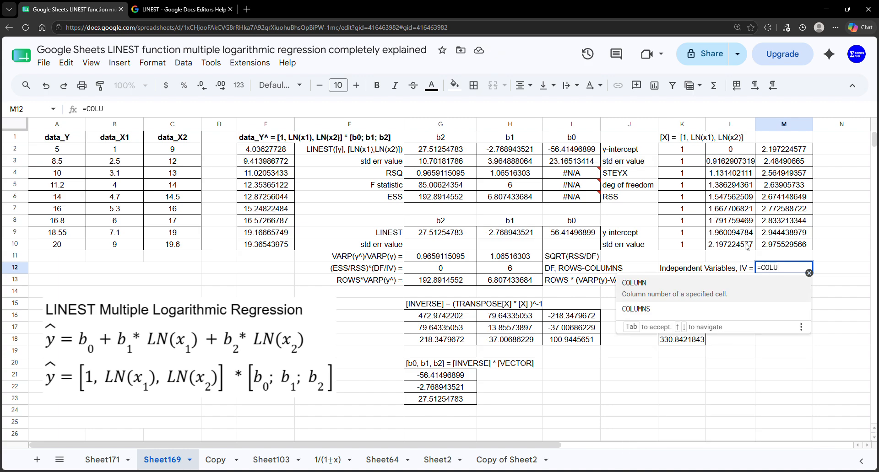
type("MNS(")
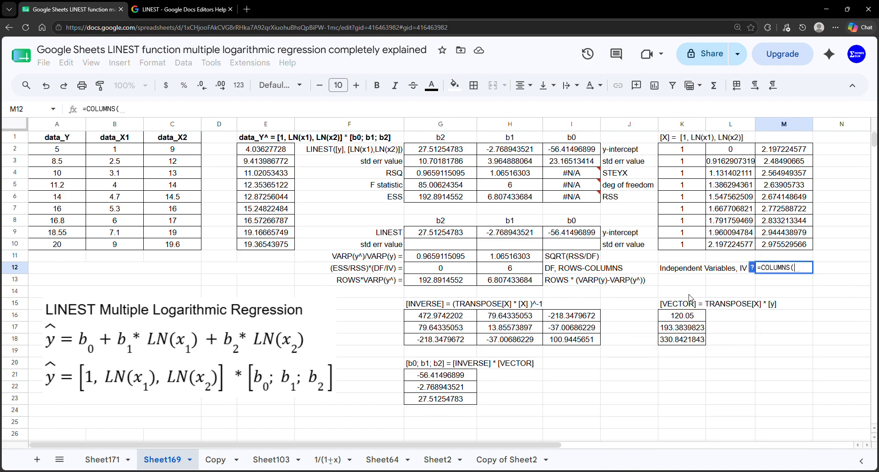
left_click_drag(729, 149, 789, 247)
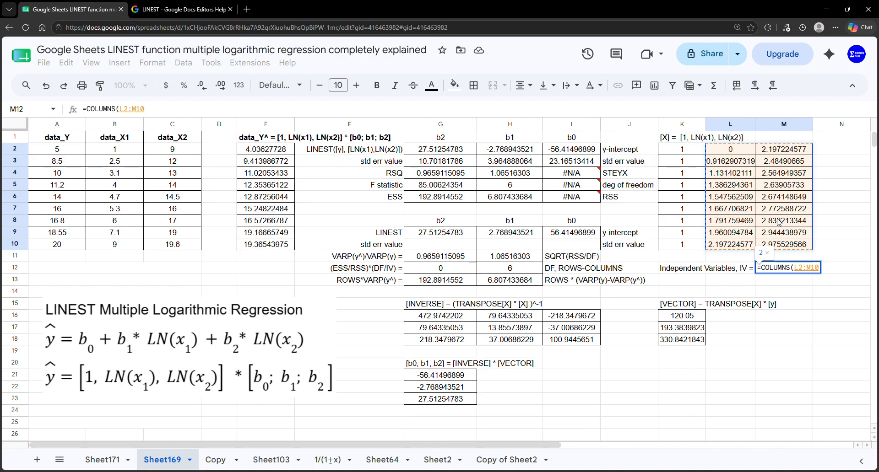
key("Return")
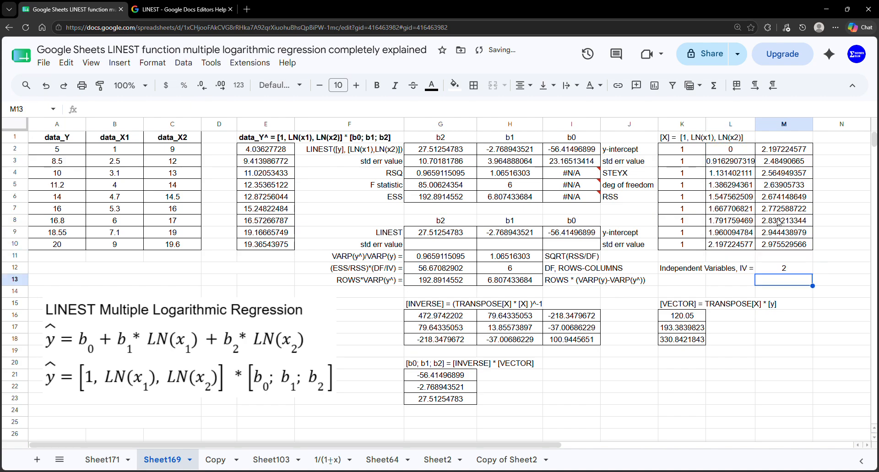
left_click(673, 271)
left_click_drag(674, 270, 781, 273)
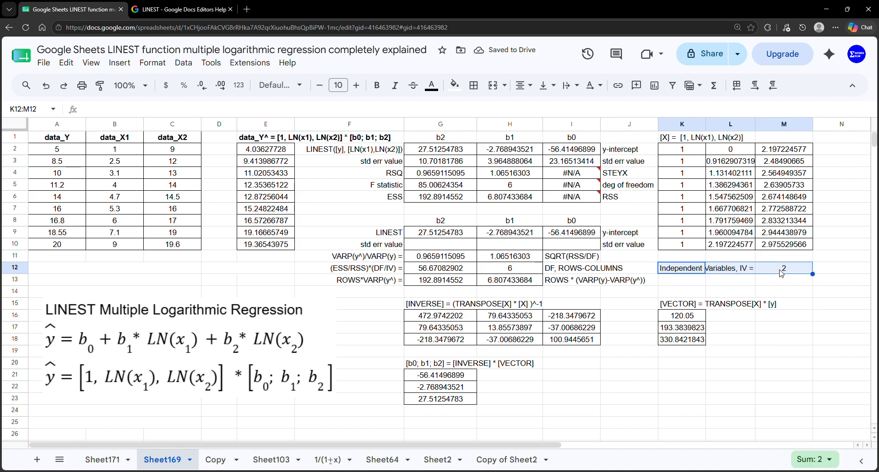
- Change the G12 formula to =(G13/H13)*(H12/M12), and compare its value with the LINEST F statistic in G5
left_click(425, 273)
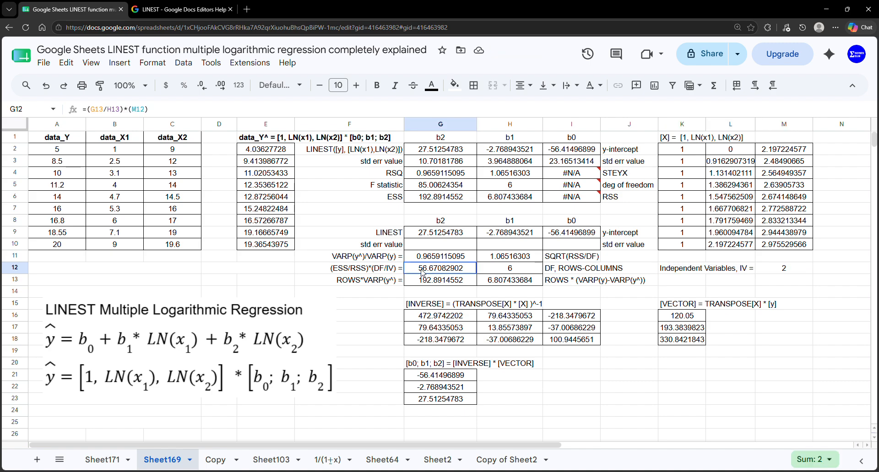
double_click(425, 273)
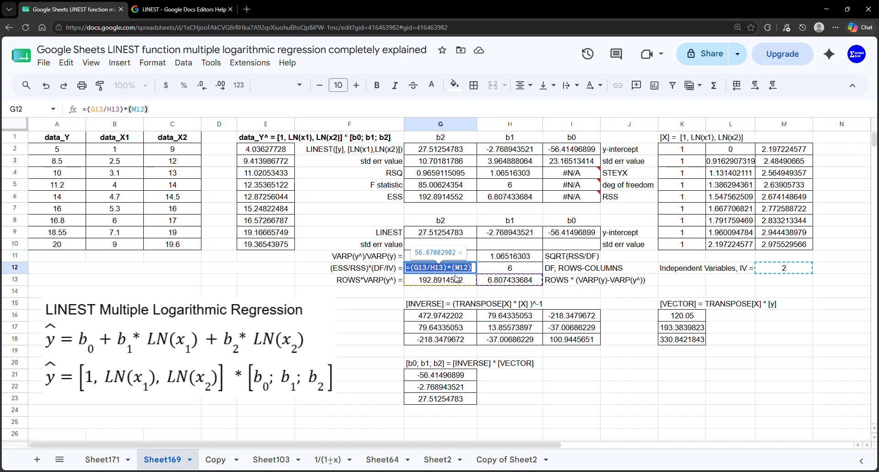
left_click(466, 273)
double_click(462, 270)
left_click(472, 270)
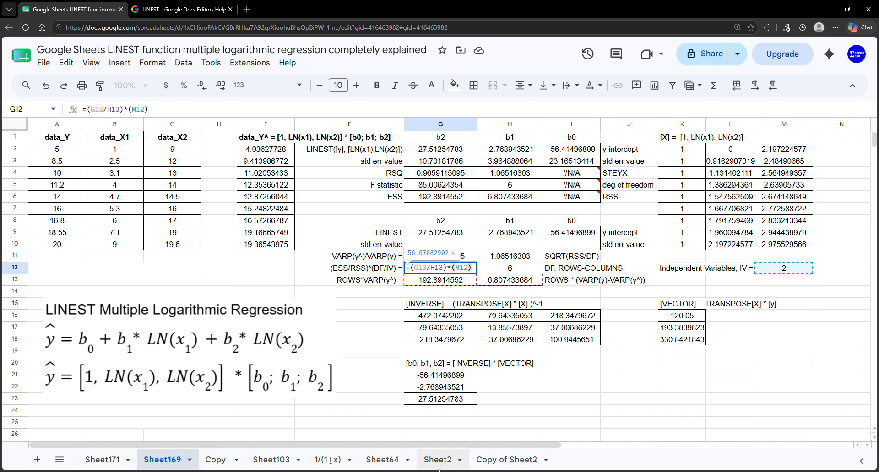
type("/")
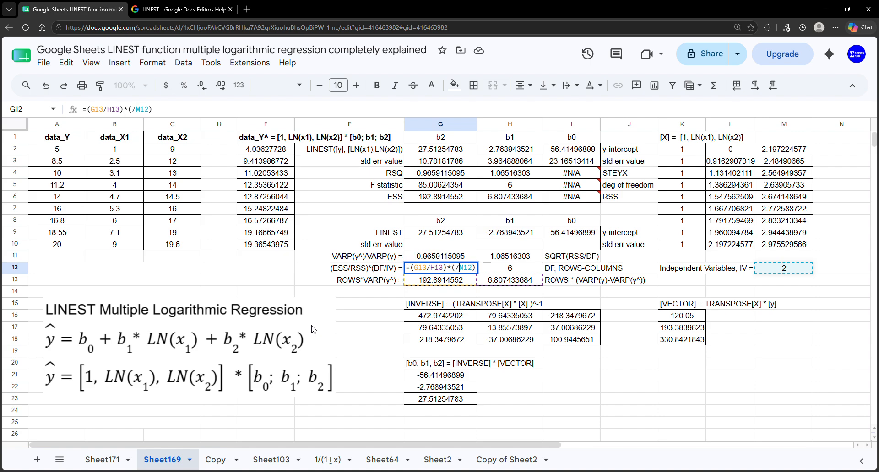
left_click(458, 270)
left_click(501, 271)
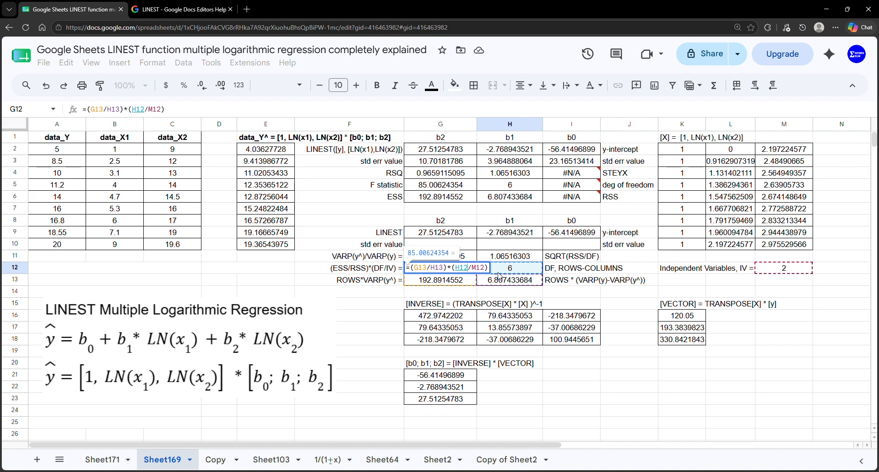
key("Return")
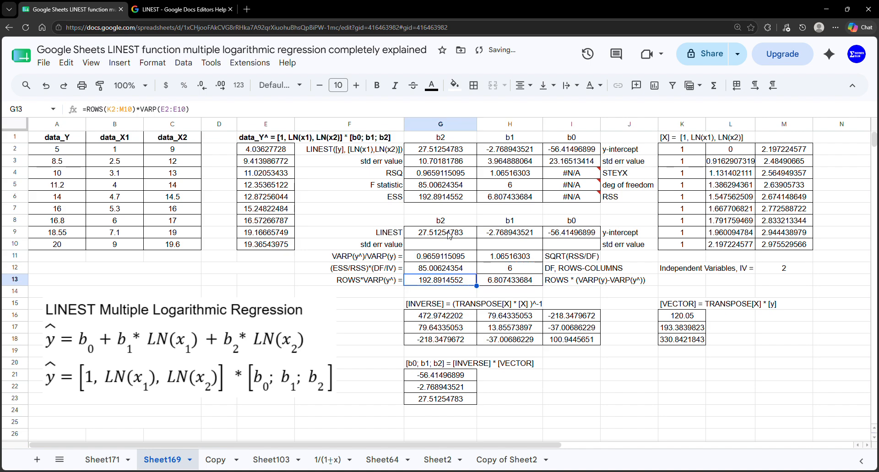
left_click_drag(460, 270, 393, 271)
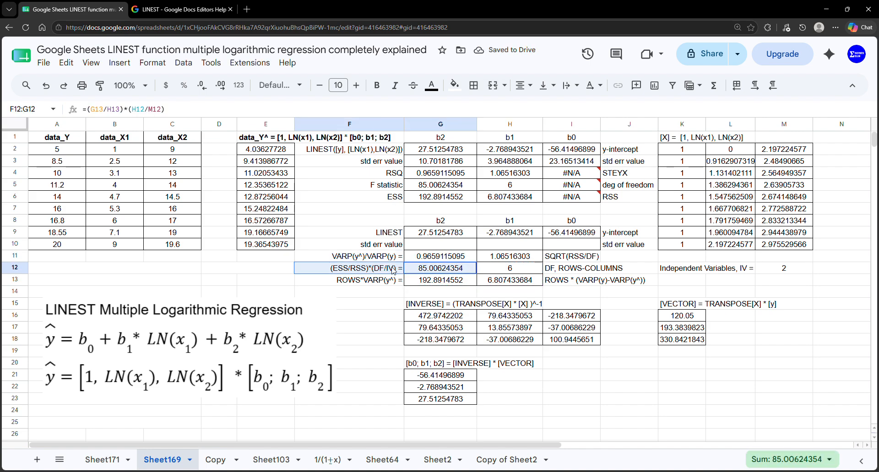
left_click_drag(466, 187, 379, 190)
- Enter =H11*SQRT(G16) in I10 for the y-intercept's standard error, and compare it with the LINEST value in I3
left_click(567, 244)
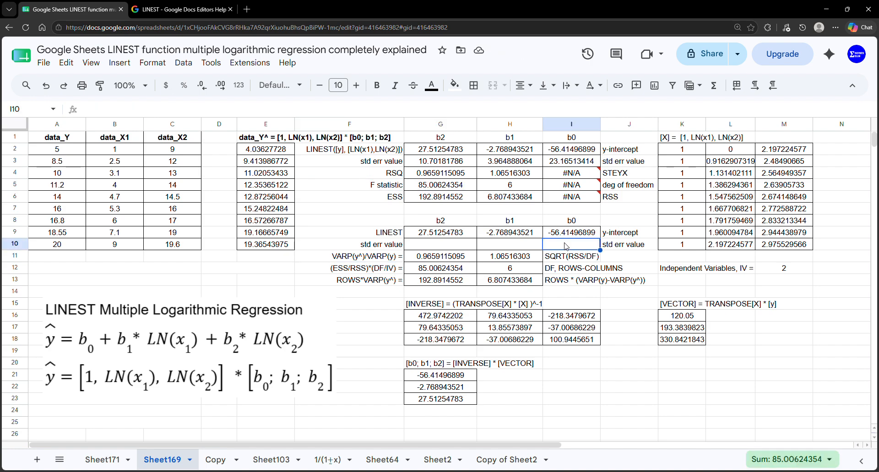
type("=")
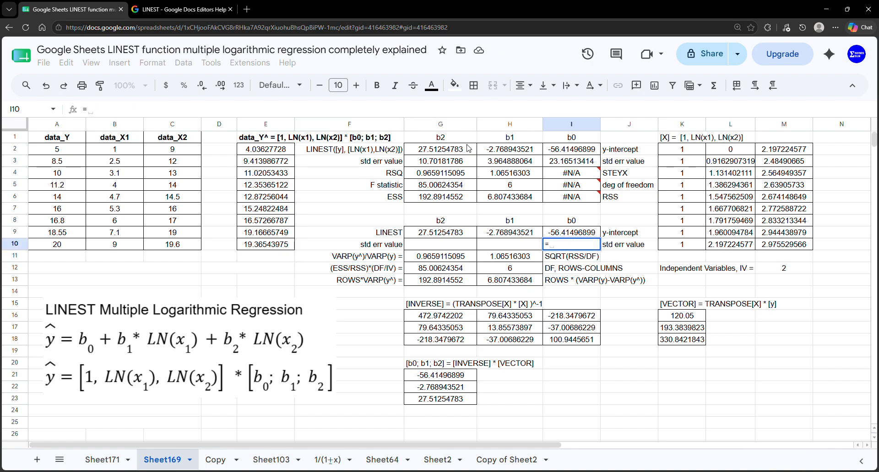
left_click(489, 260)
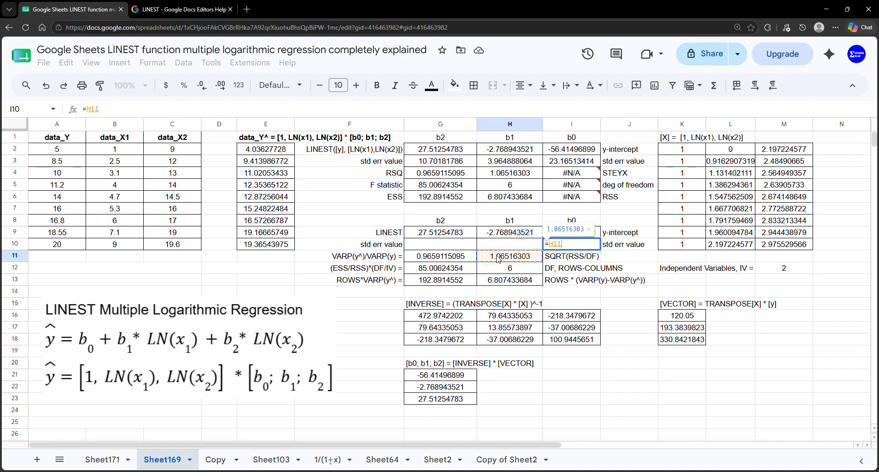
type("*SQ")
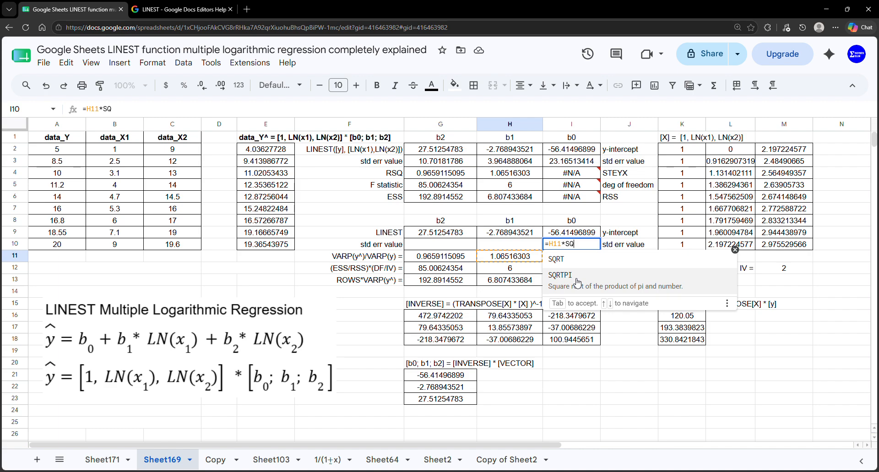
key("Tab")
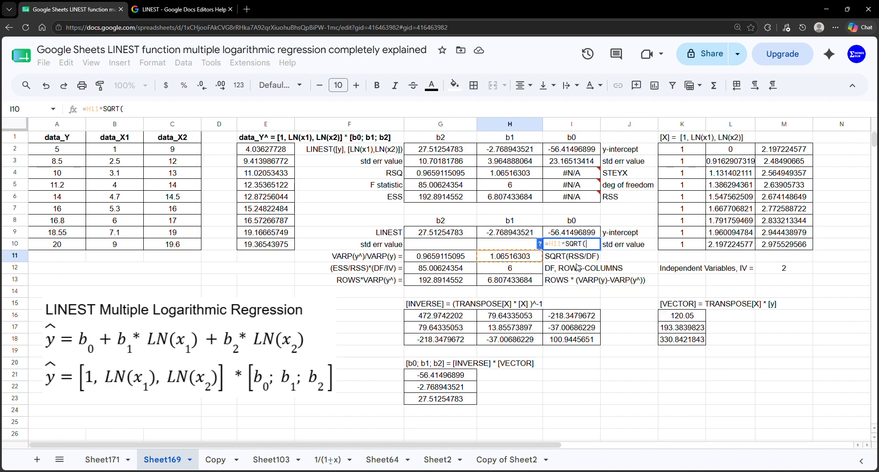
left_click(439, 316)
key("Return")
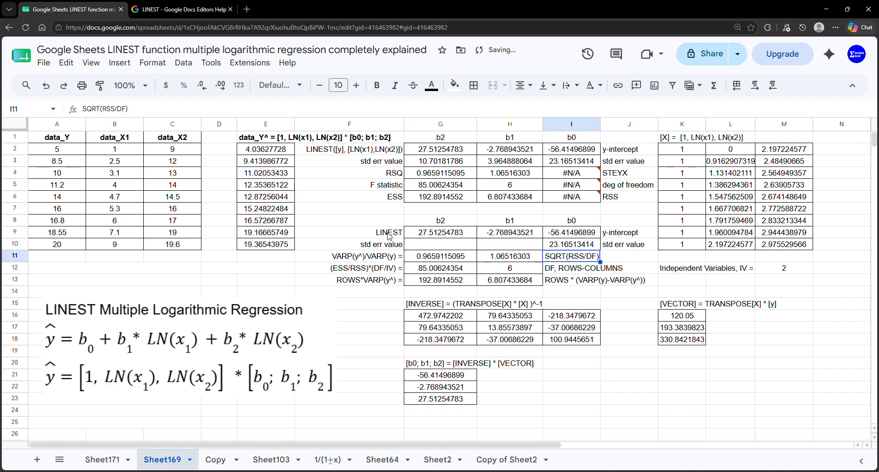
left_click(562, 244)
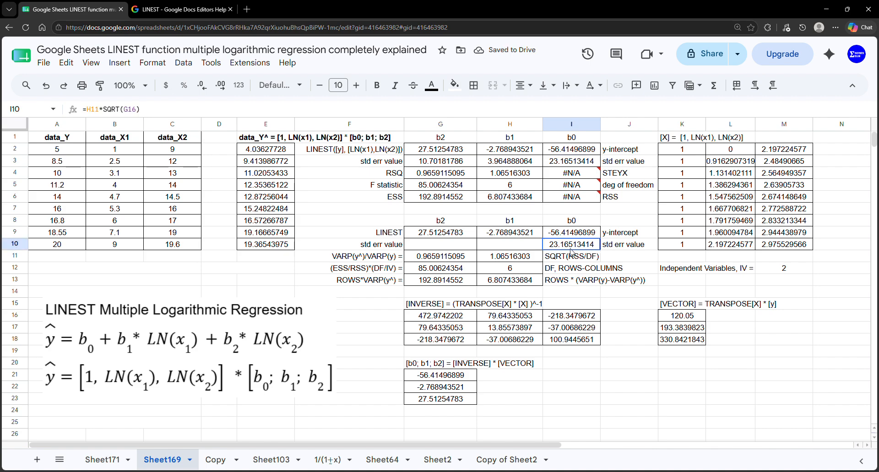
left_click_drag(564, 245, 608, 248)
left_click_drag(572, 161, 608, 166)
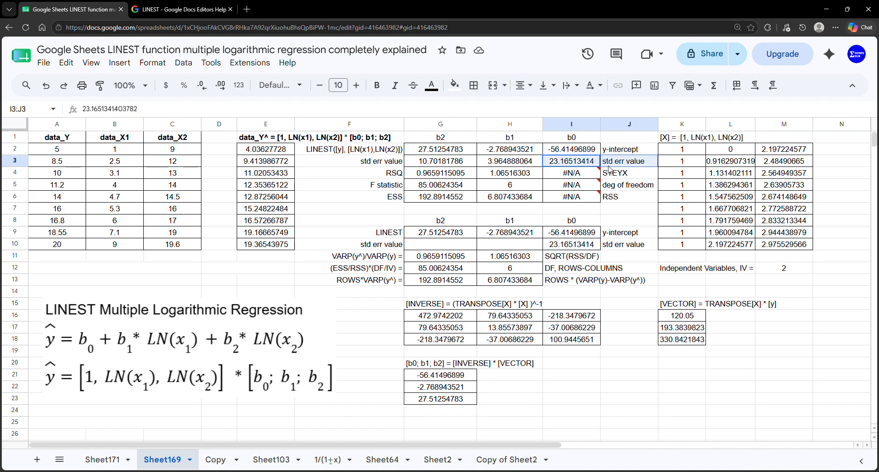
- Enter =H11*SQRT(H17) in H10 for b1's standard error, and compare it with the LINEST value in H3
left_click(508, 245)
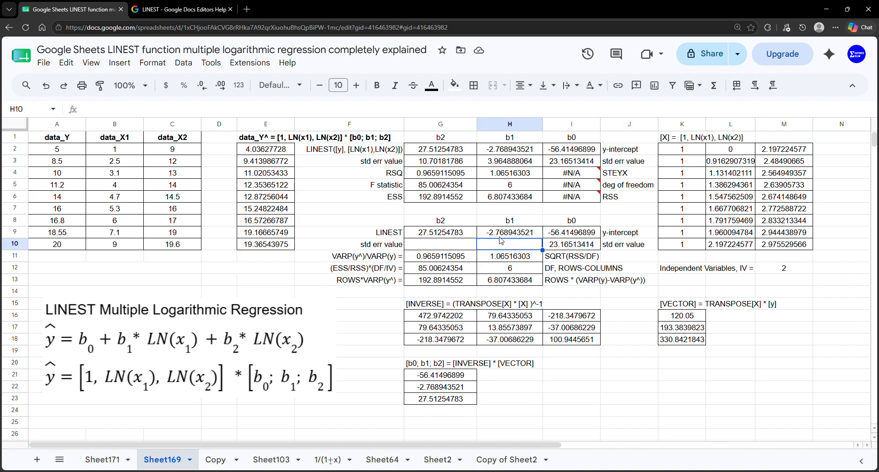
type("=")
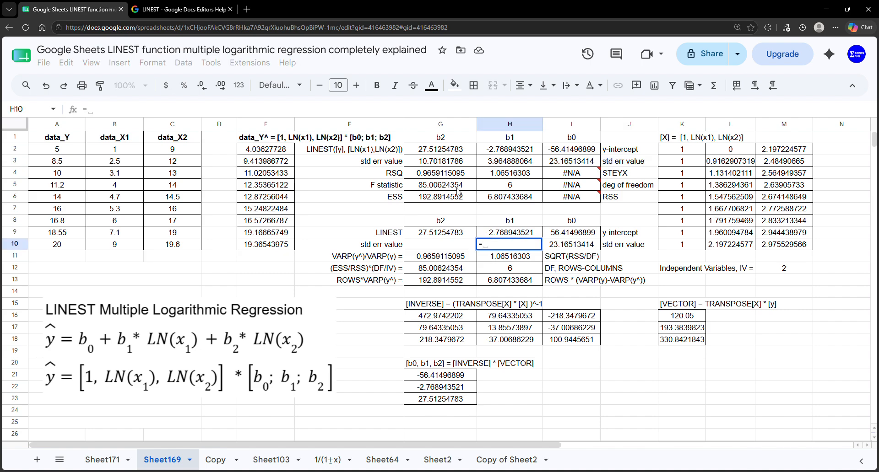
left_click(499, 257)
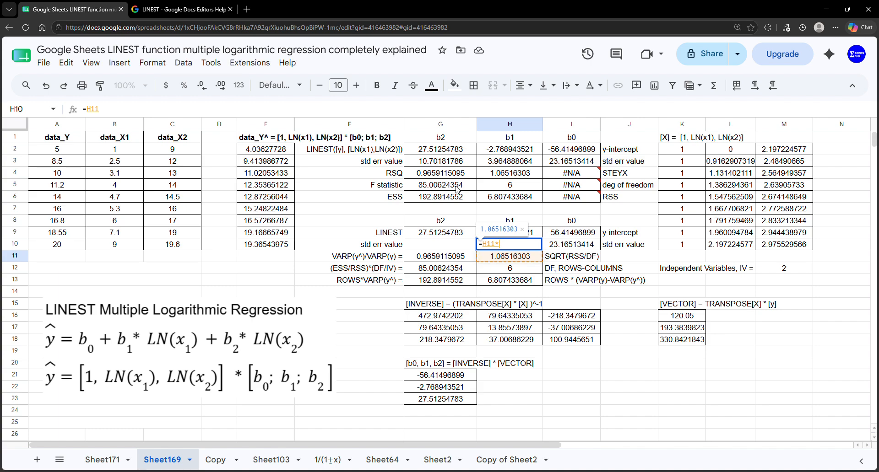
type("*SQ")
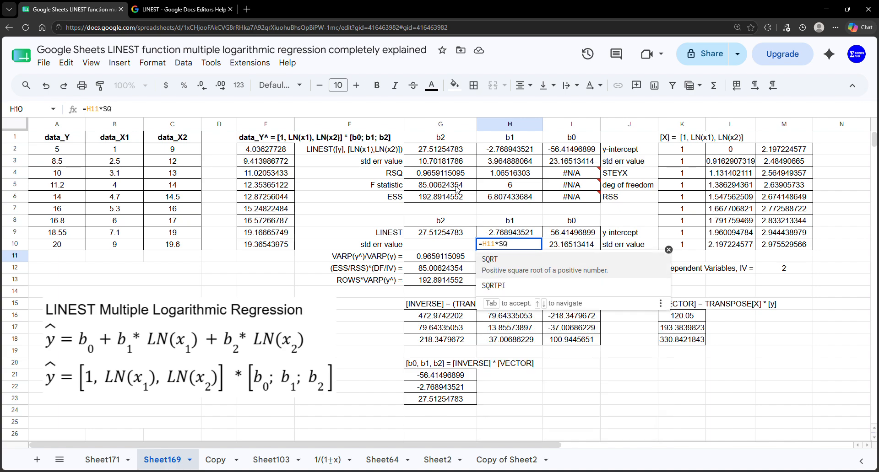
key("Tab")
type("H17")
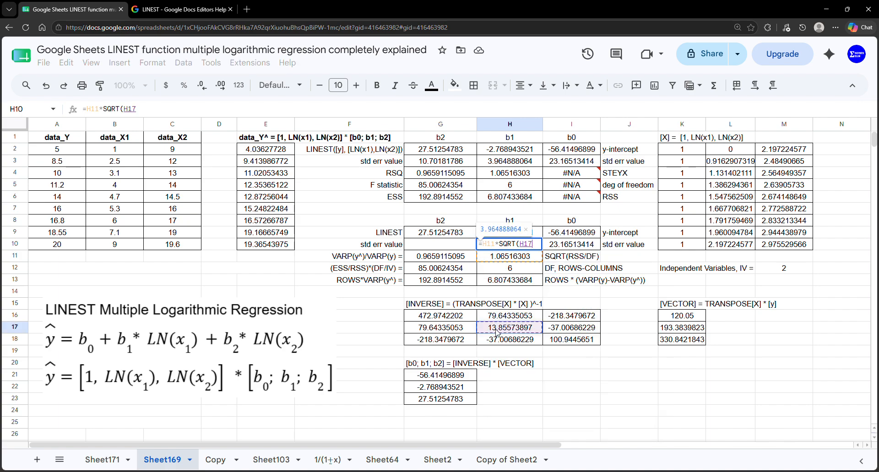
key("Return")
left_click_drag(508, 161, 568, 165)
left_click_drag(515, 251, 552, 250)
- Enter =H11*SQRT(I18) in G10 for b2's standard error, and compare G10:I10 with the LINEST standard errors in row 3
left_click(453, 245)
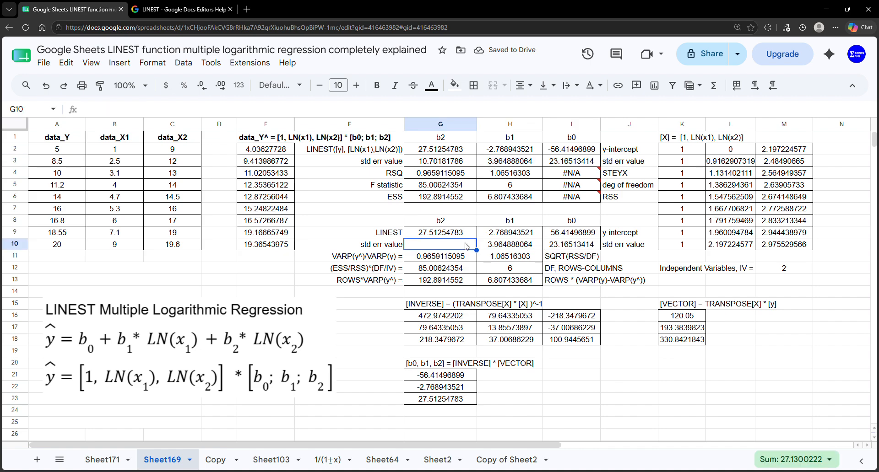
type("=")
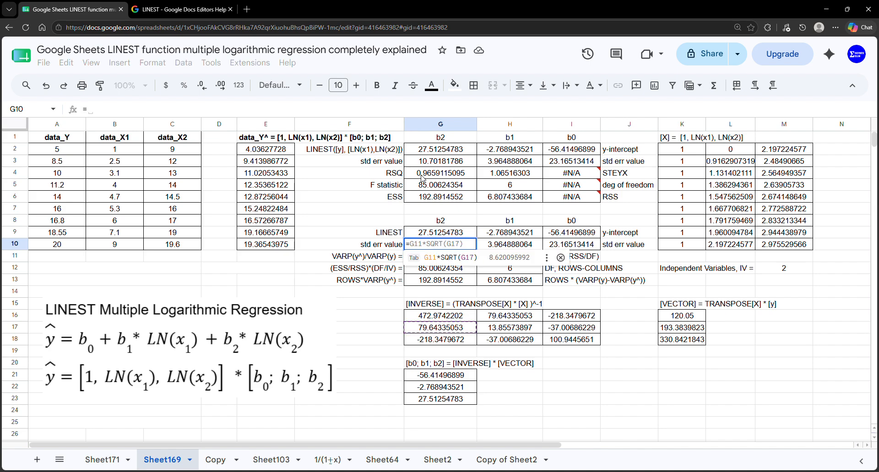
left_click(526, 256)
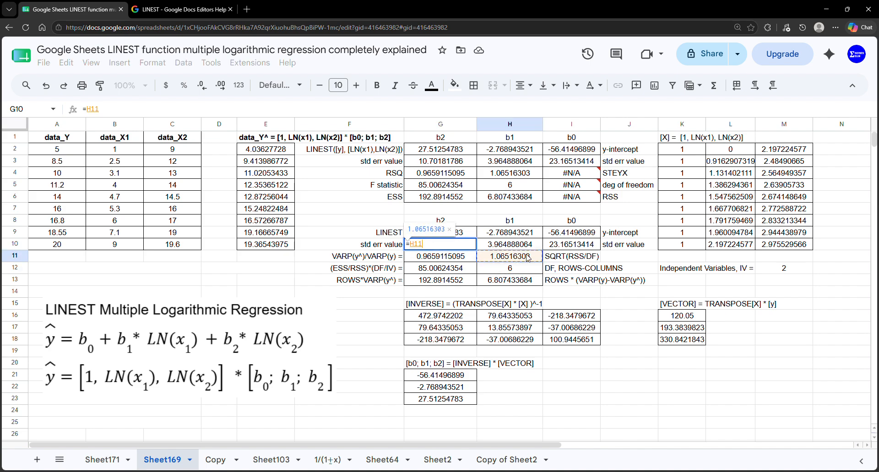
type("*SQ")
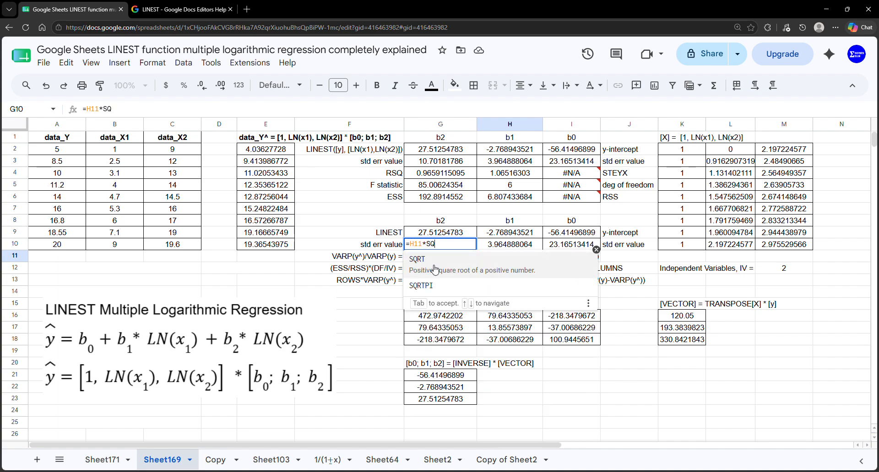
key("Tab")
left_click(574, 339)
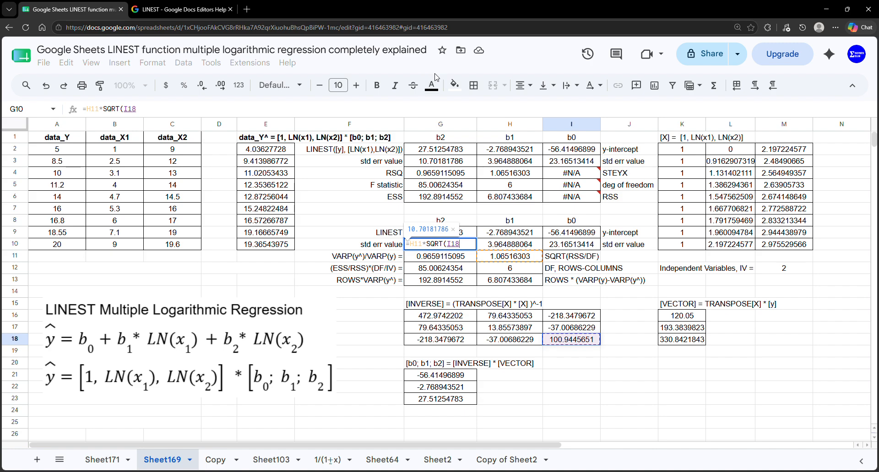
key("Return")
left_click_drag(440, 161, 561, 163)
left_click_drag(438, 244, 557, 247)
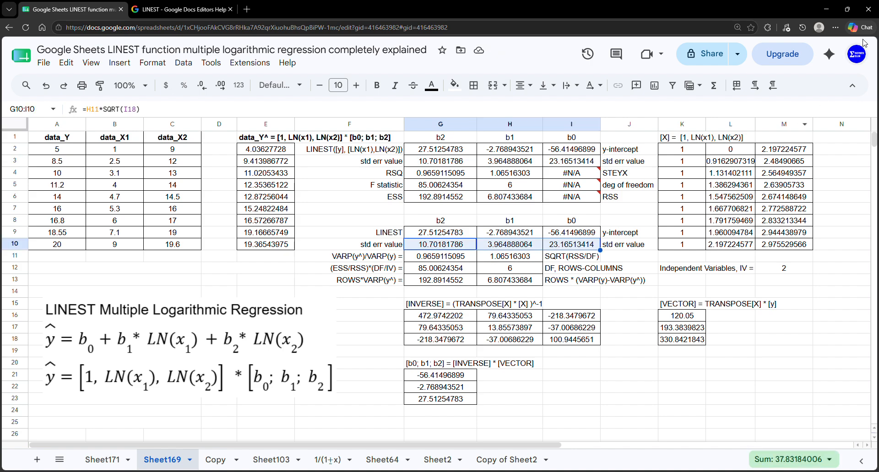